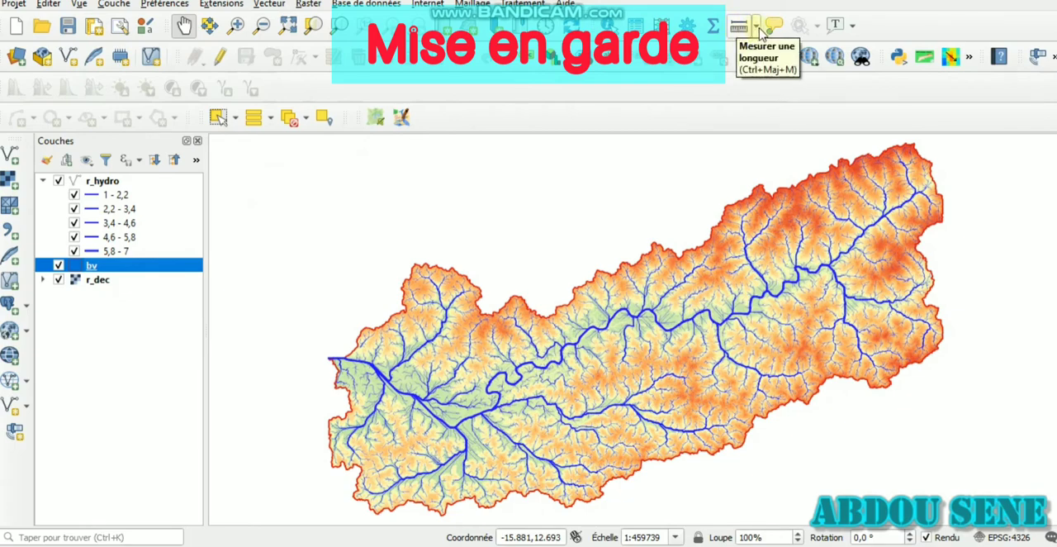
# Step: Measure an area by tracing the basin's western outline with the area measuring tool, and close the measurement
pyautogui.click(760, 31)
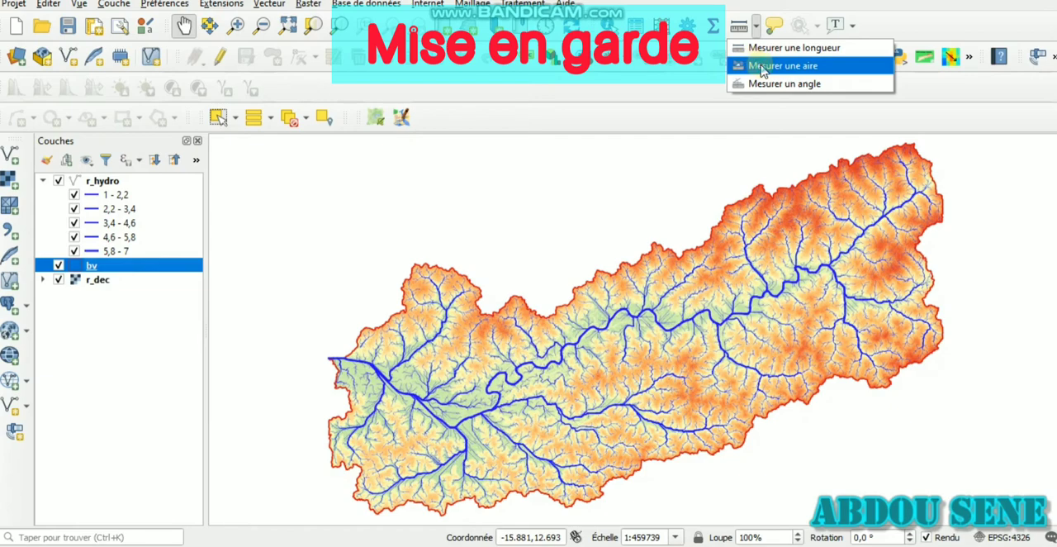
pyautogui.click(764, 67)
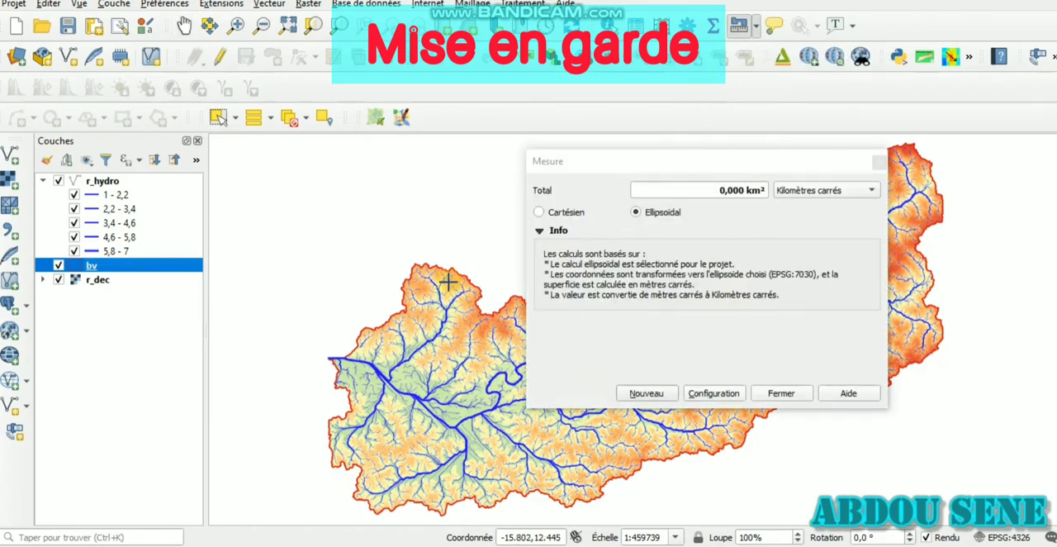
pyautogui.click(447, 263)
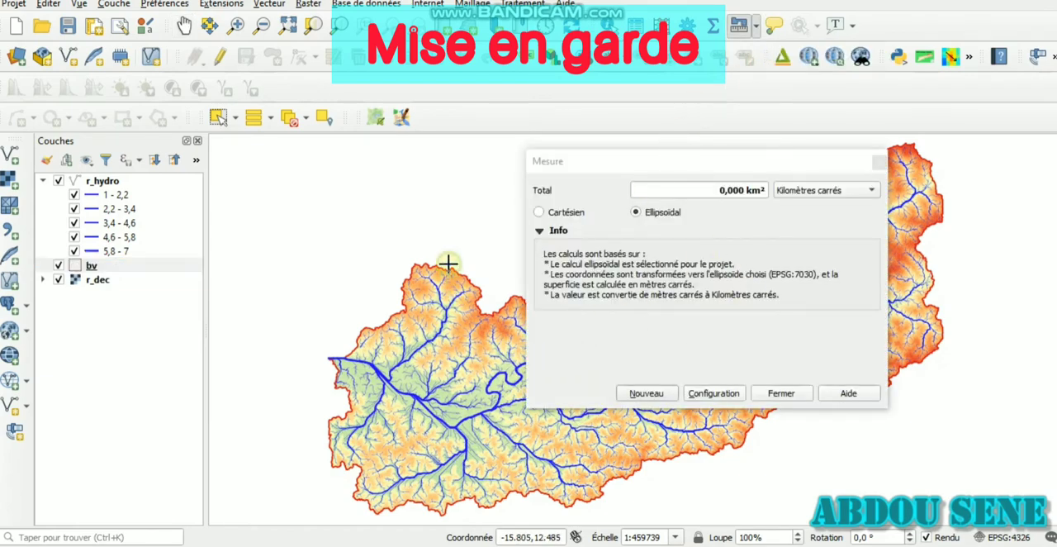
pyautogui.click(406, 263)
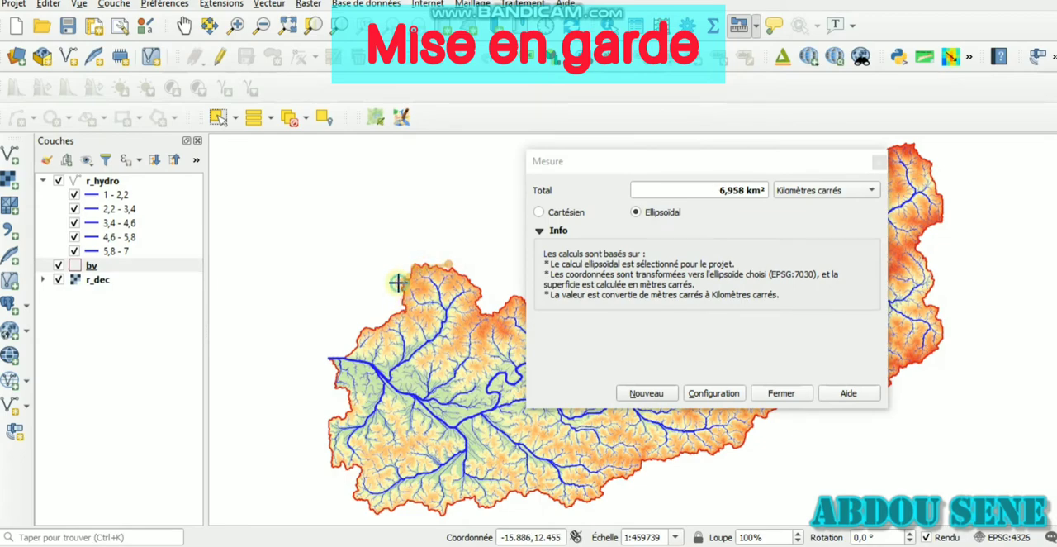
pyautogui.click(362, 328)
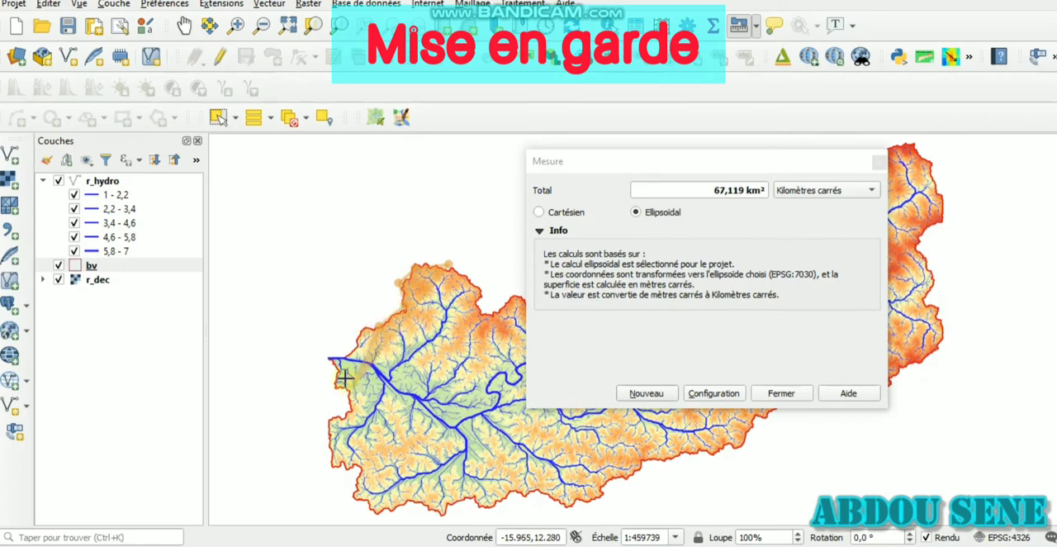
pyautogui.click(324, 355)
pyautogui.click(331, 359)
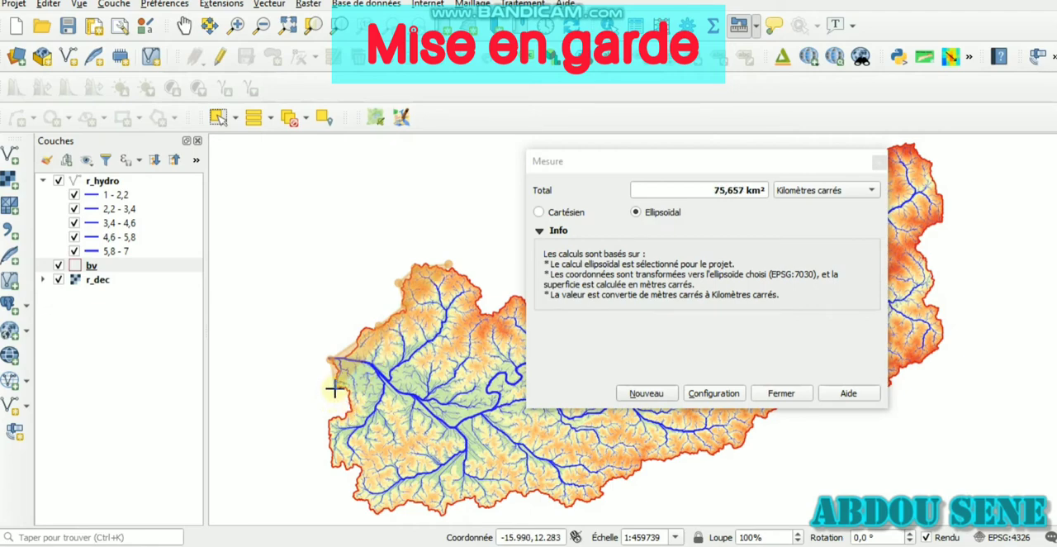
pyautogui.click(335, 388)
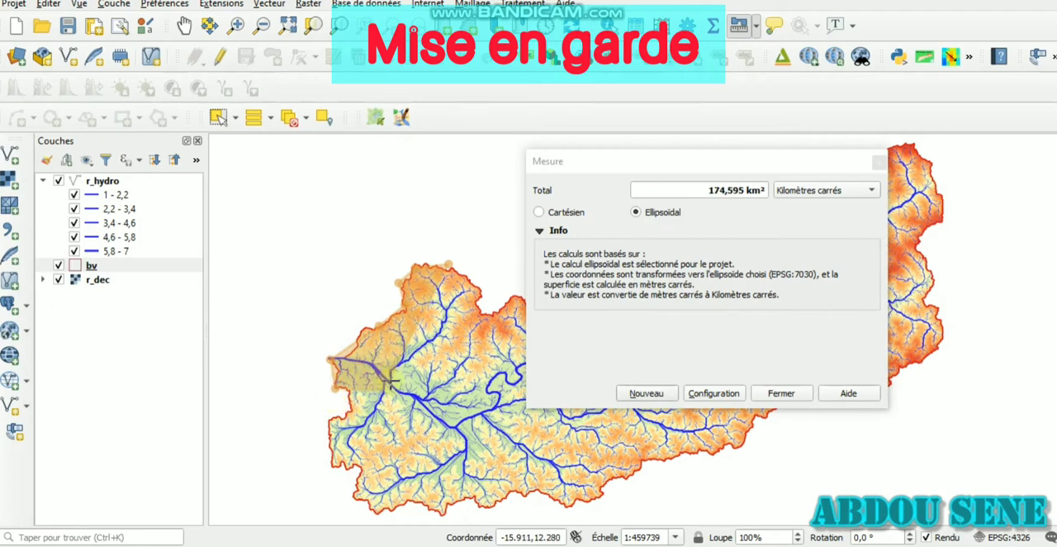
pyautogui.click(351, 409)
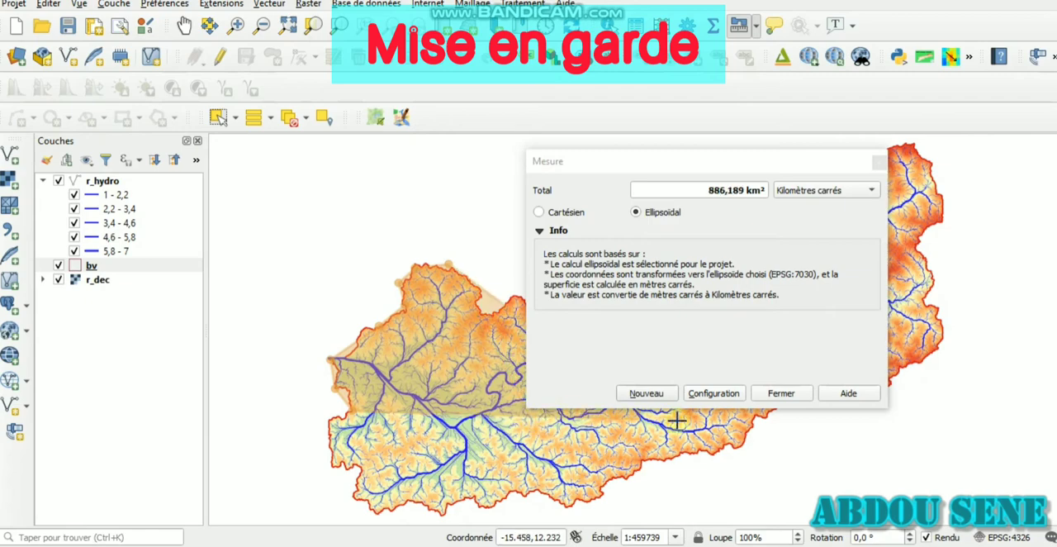
pyautogui.click(782, 393)
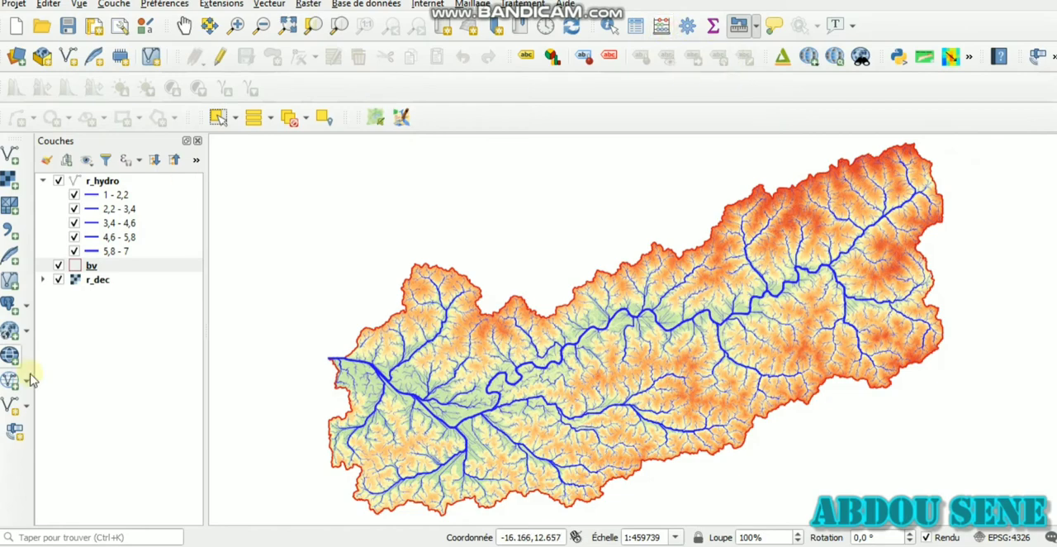
pyautogui.click(136, 265)
pyautogui.click(136, 182)
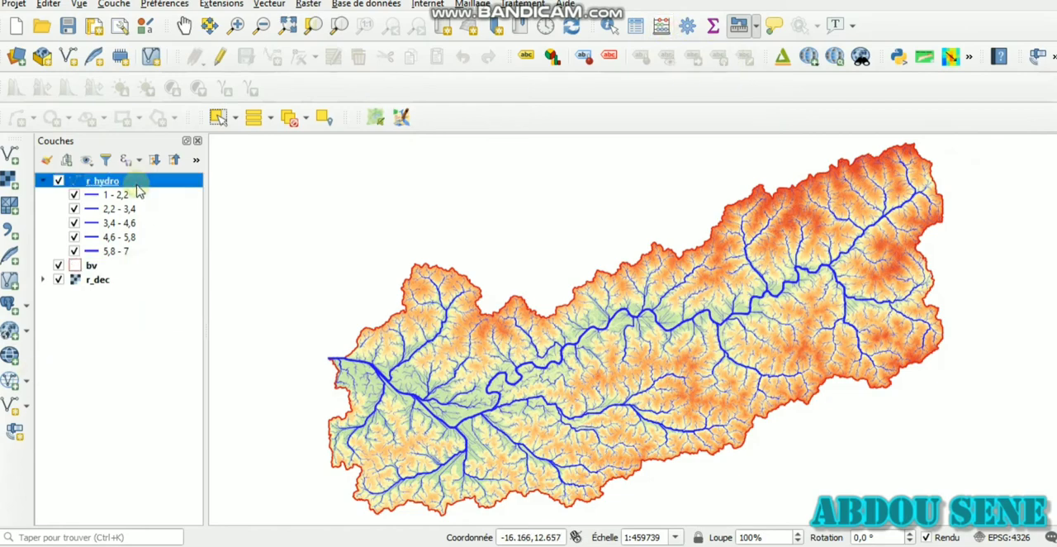
pyautogui.click(664, 27)
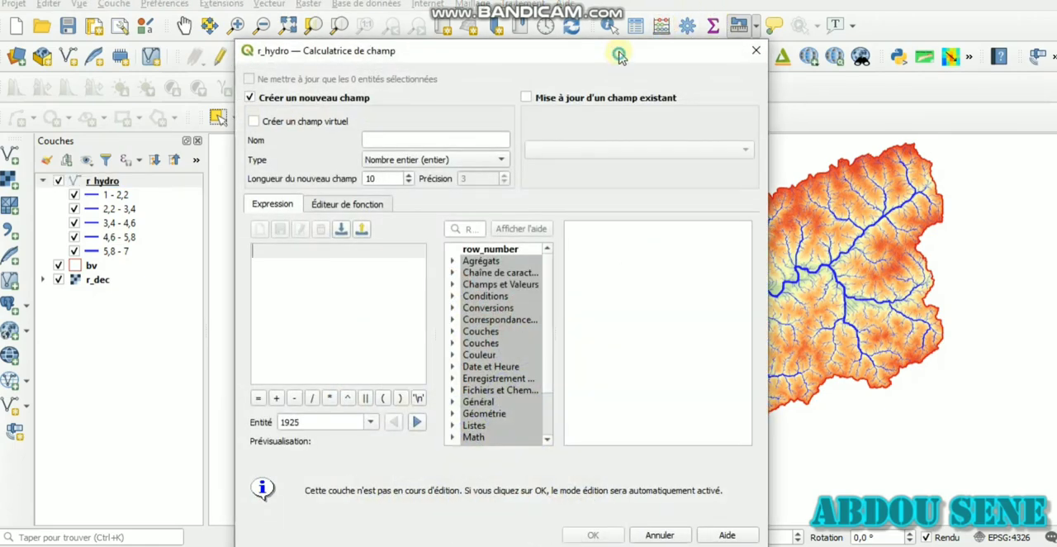
pyautogui.moveTo(620, 47); pyautogui.dragTo(613, 15)
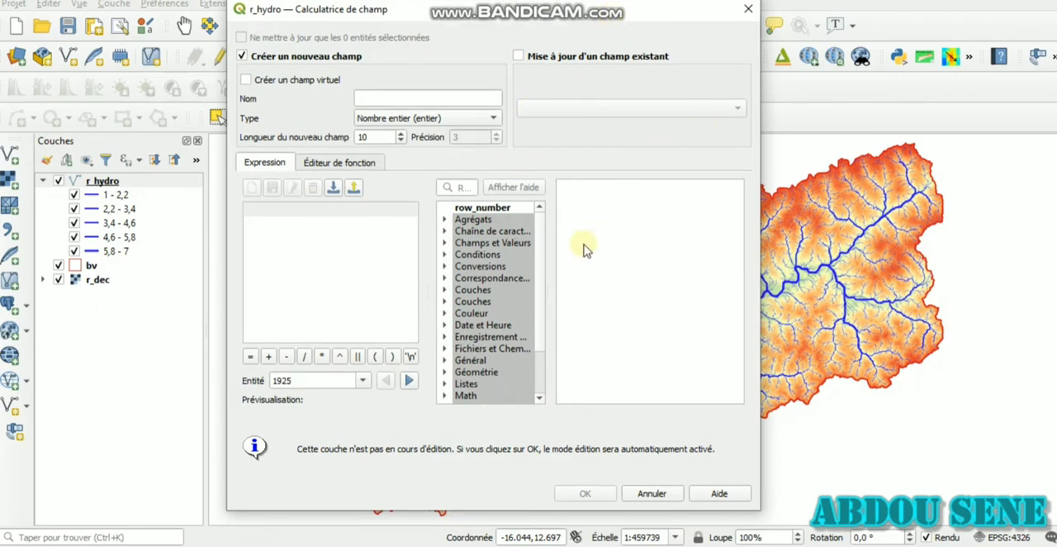
pyautogui.click(413, 208)
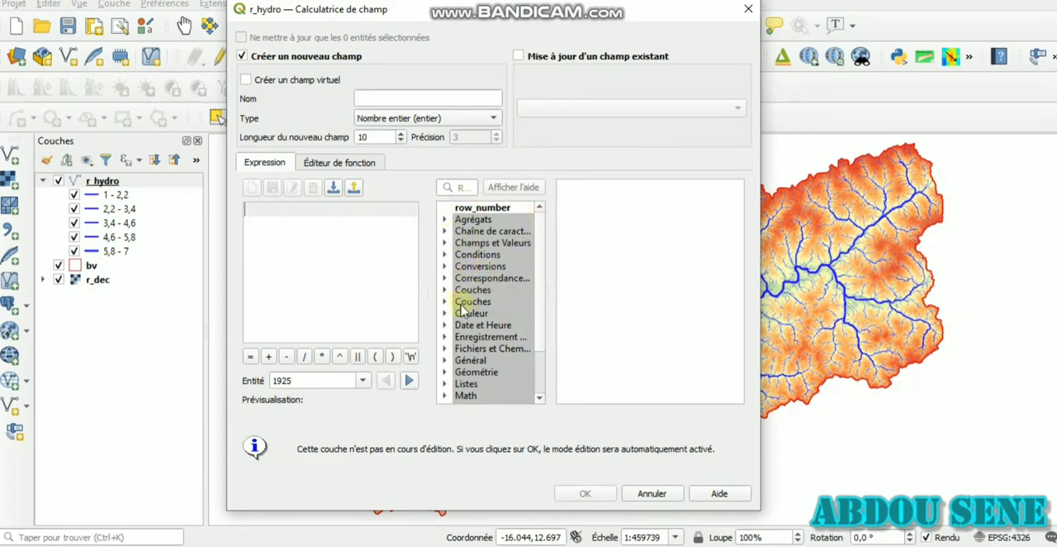
pyautogui.click(448, 371)
pyautogui.scroll(-1, 487, 363)
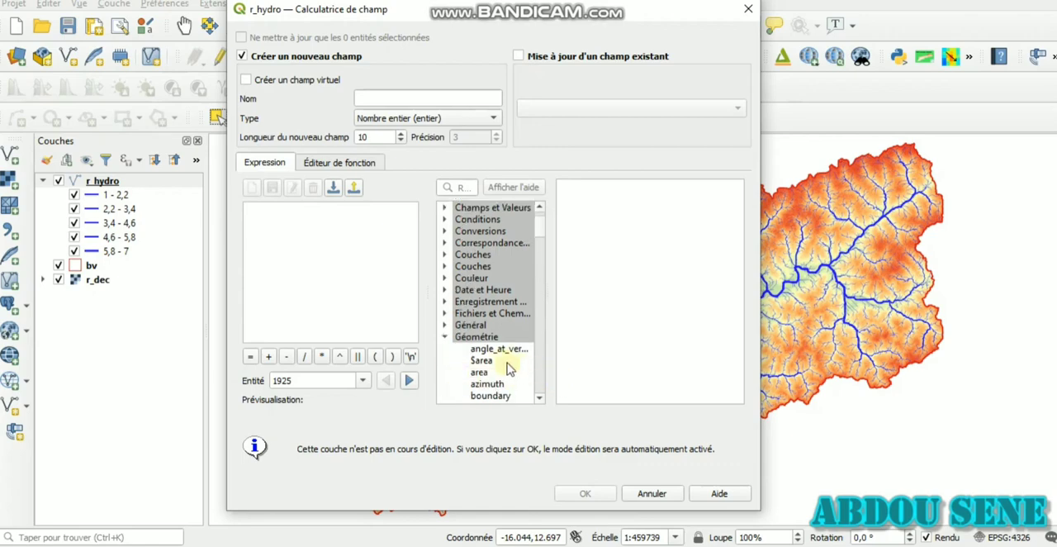
pyautogui.doubleClick(503, 362)
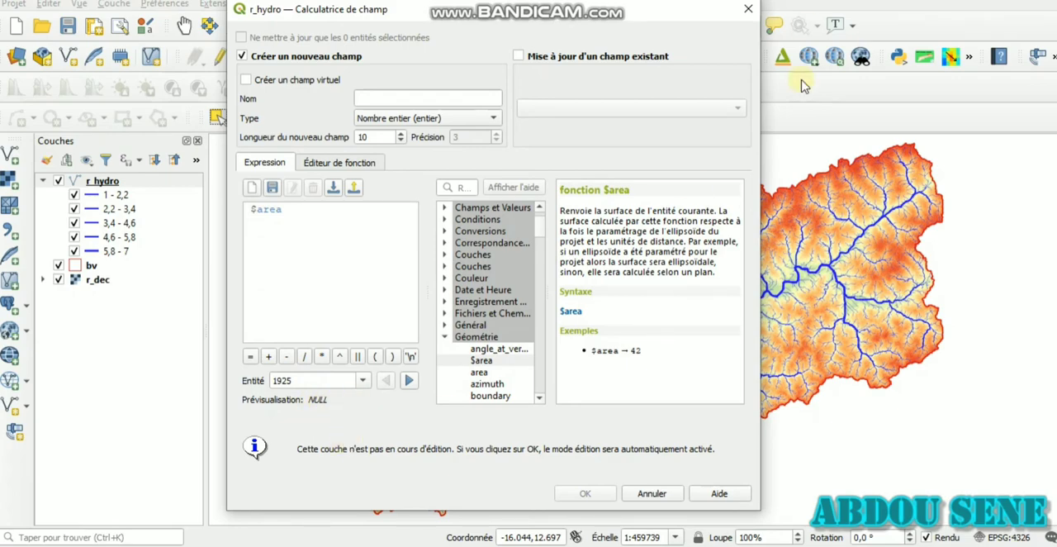
pyautogui.click(744, 12)
pyautogui.click(132, 182)
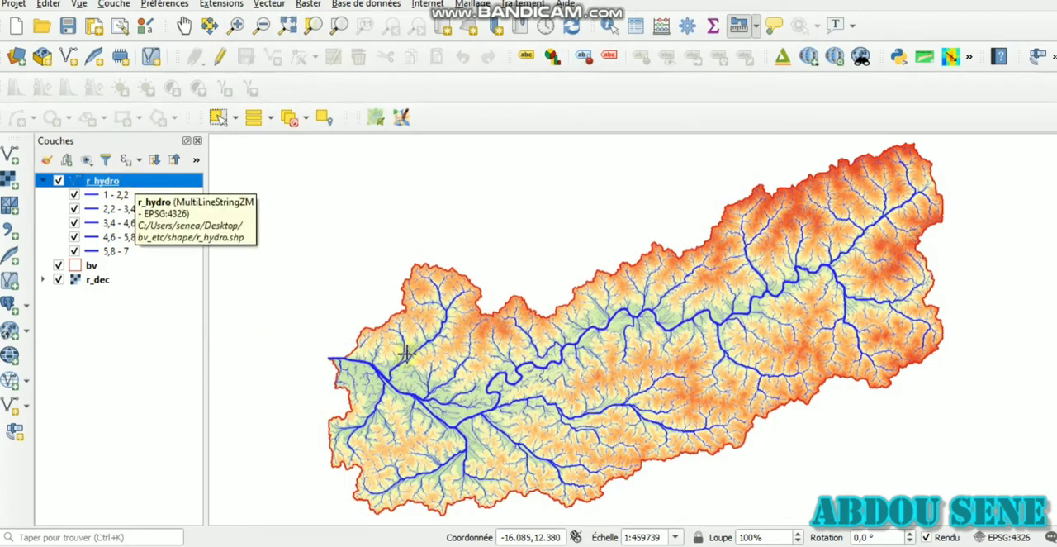
pyautogui.scroll(2, 408, 392)
pyautogui.scroll(-2, 408, 390)
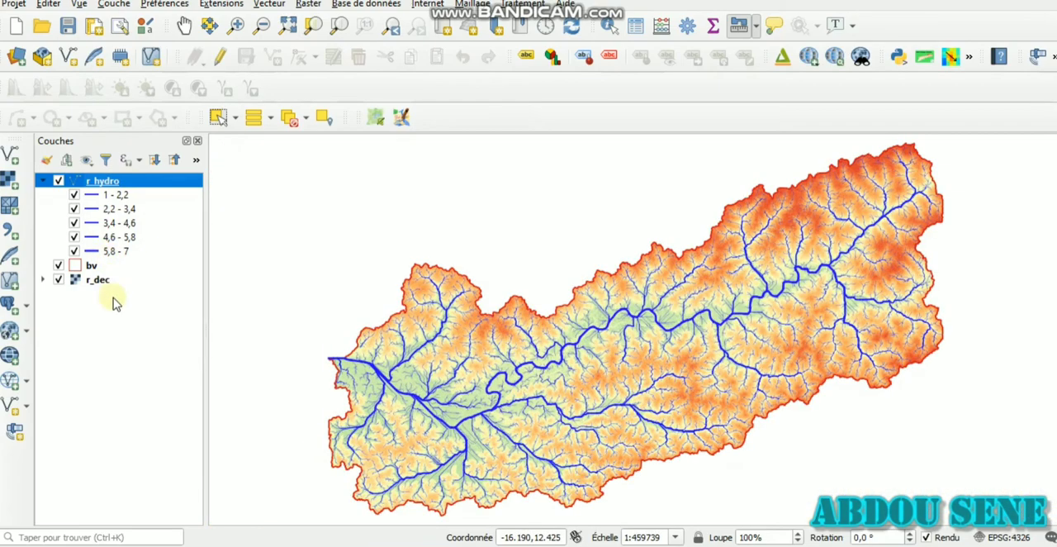
# Step: Open the field calculator for the bv layer and preview the basin's area with the $area function
pyautogui.click(110, 266)
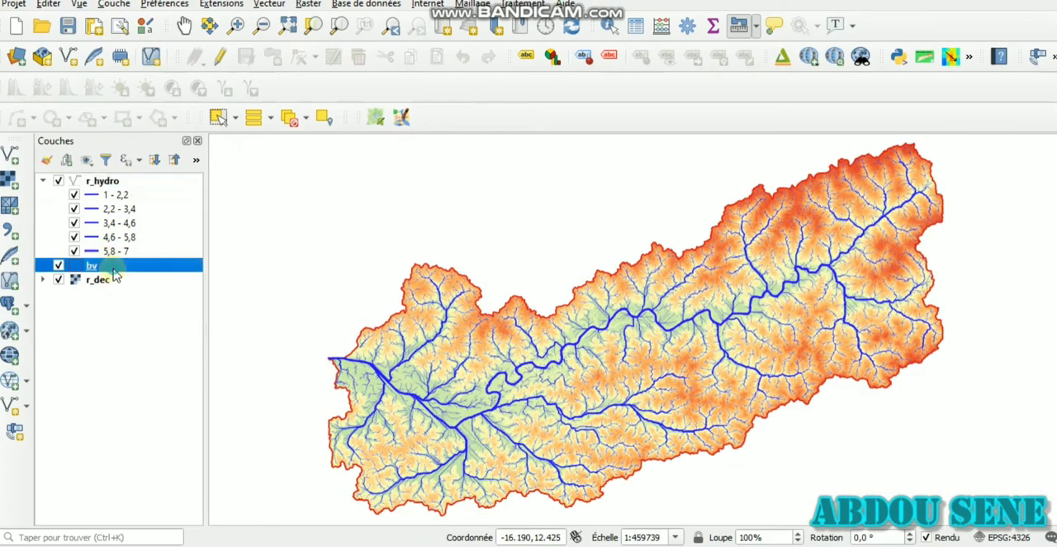
pyautogui.click(661, 32)
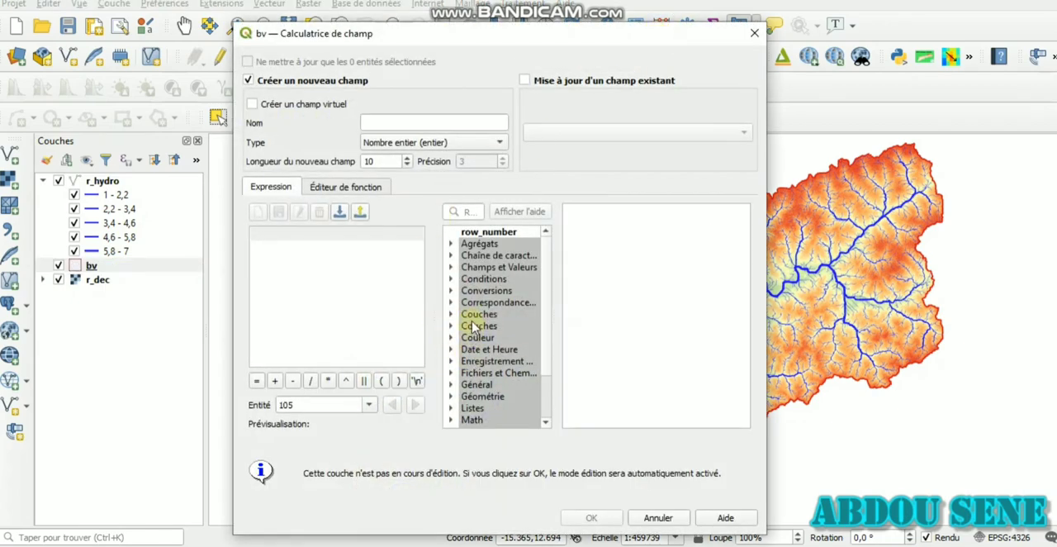
pyautogui.click(451, 396)
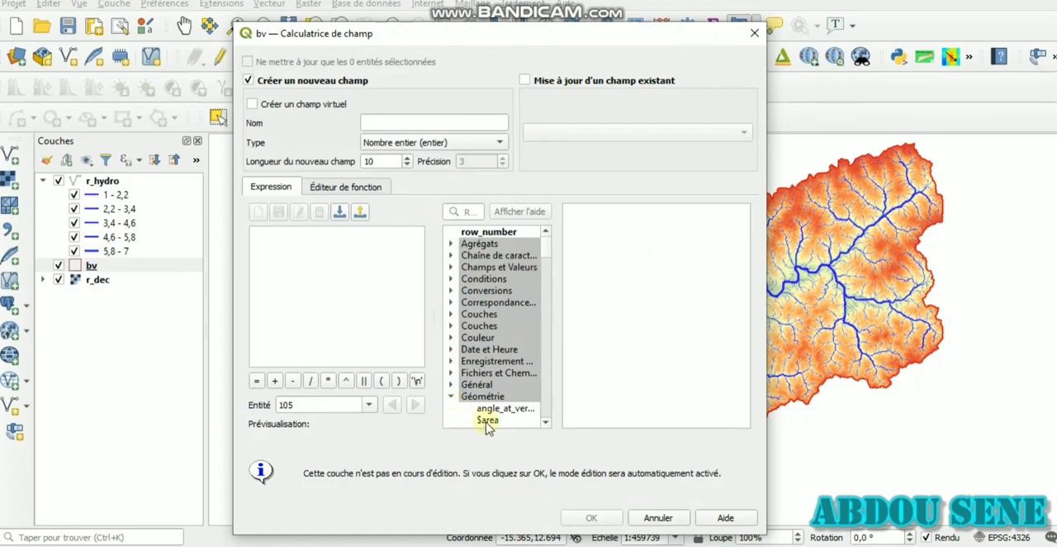
pyautogui.click(487, 419)
pyautogui.doubleClick(487, 419)
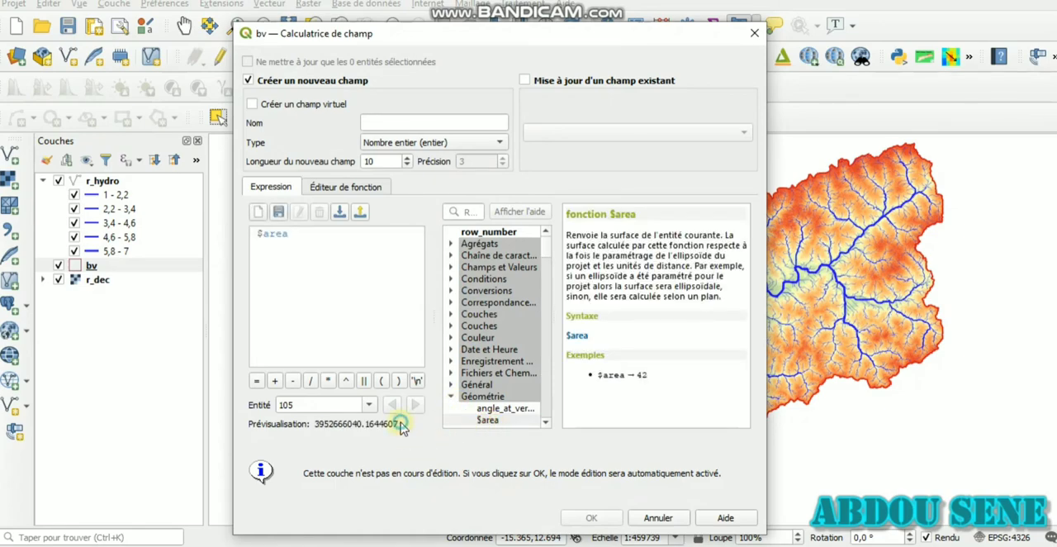
pyautogui.moveTo(400, 424); pyautogui.dragTo(318, 429)
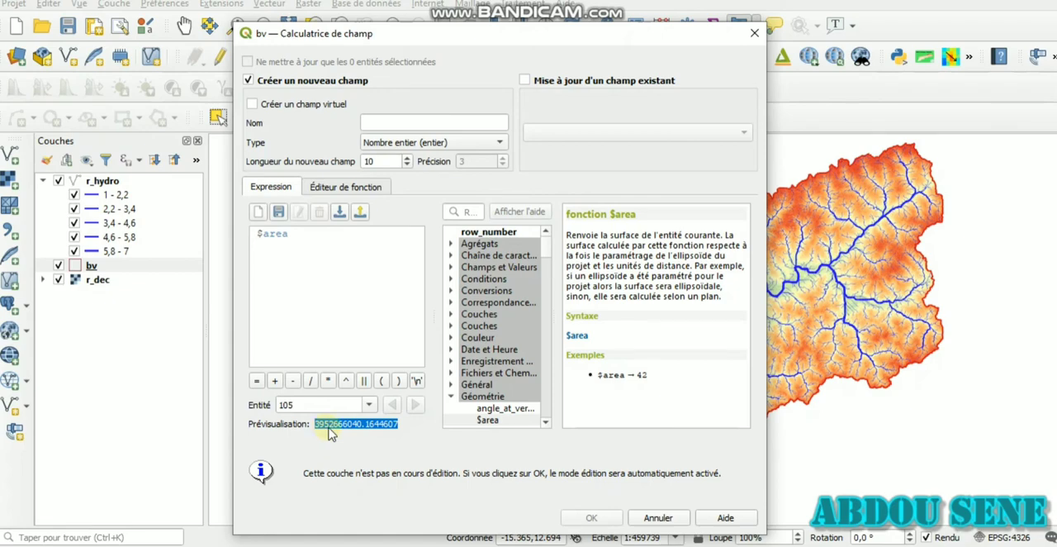
pyautogui.click(329, 434)
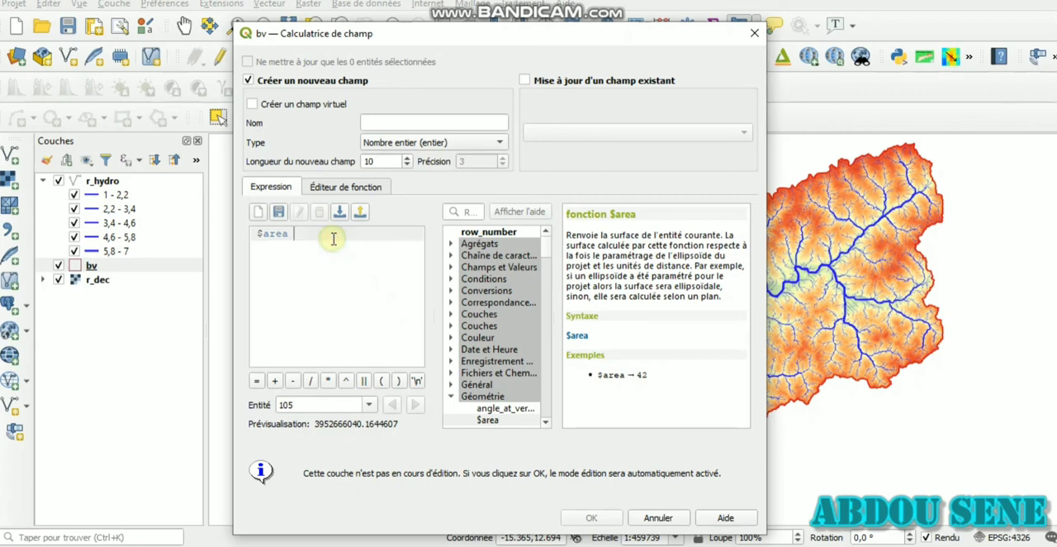
# Step: Try to replace the $area expression with a perimeter expression by entering $perim, and clear the expression
pyautogui.moveTo(332, 236); pyautogui.dragTo(225, 237)
pyautogui.click(299, 237)
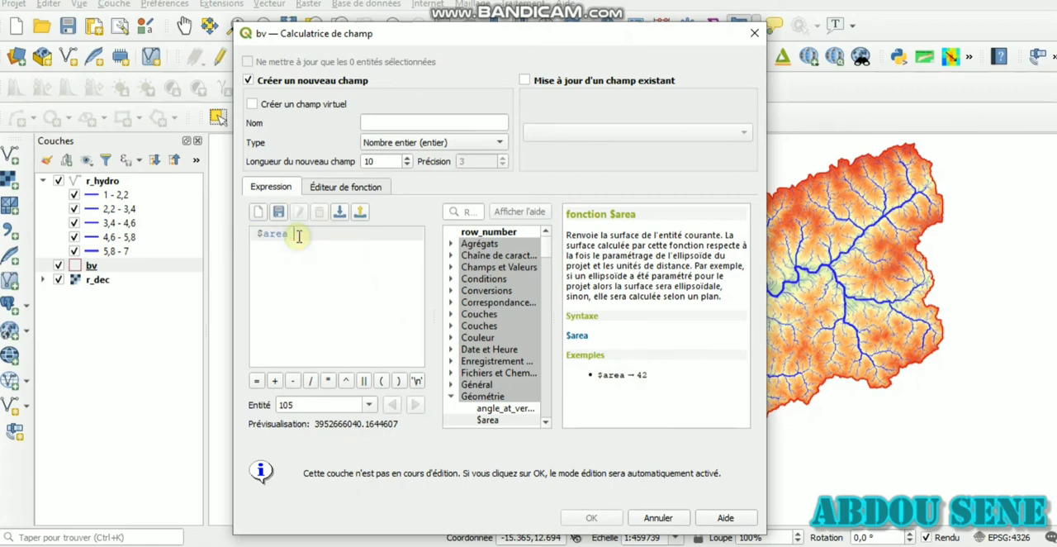
pyautogui.doubleClick(268, 238)
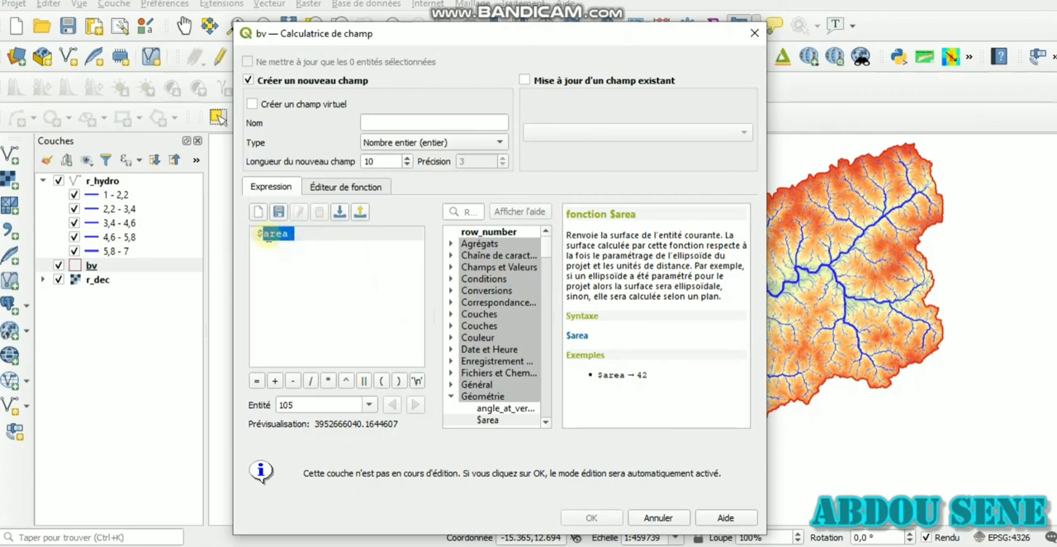
pyautogui.write('$peri')
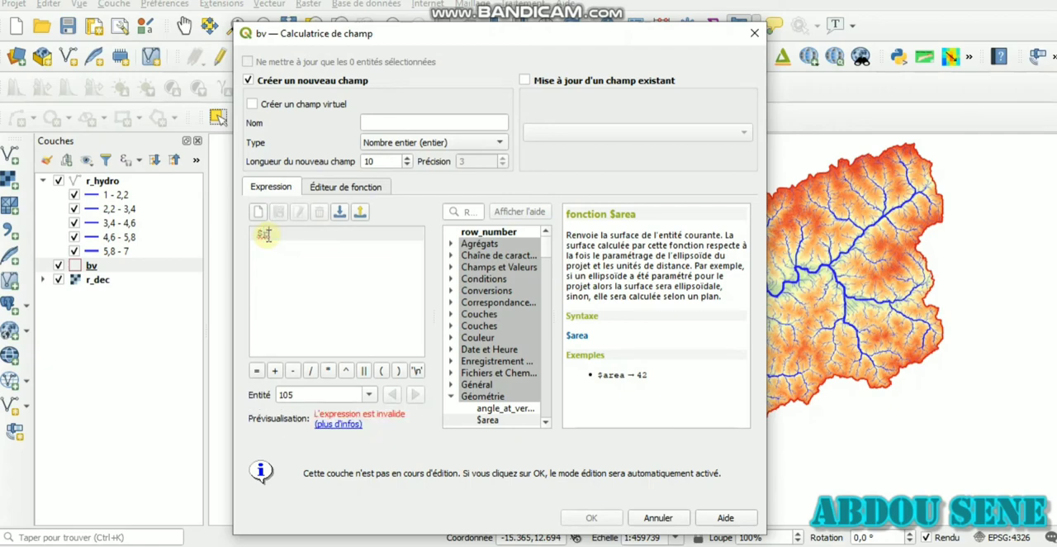
pyautogui.write('m')
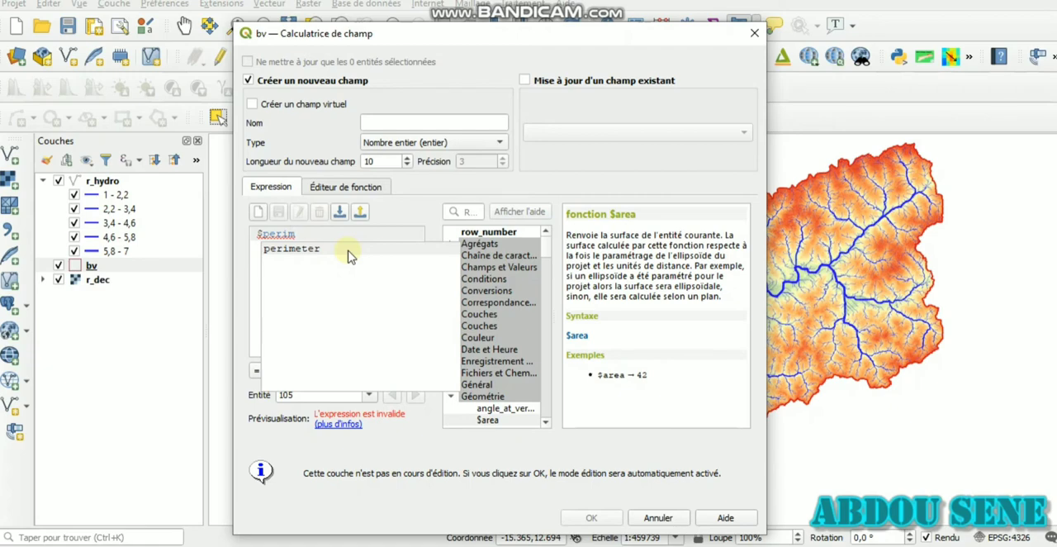
pyautogui.press('BackSpace')
pyautogui.press('BackSpace')
pyautogui.press('BackSpace')
pyautogui.press('BackSpace')
pyautogui.press('BackSpace')
pyautogui.press('BackSpace')
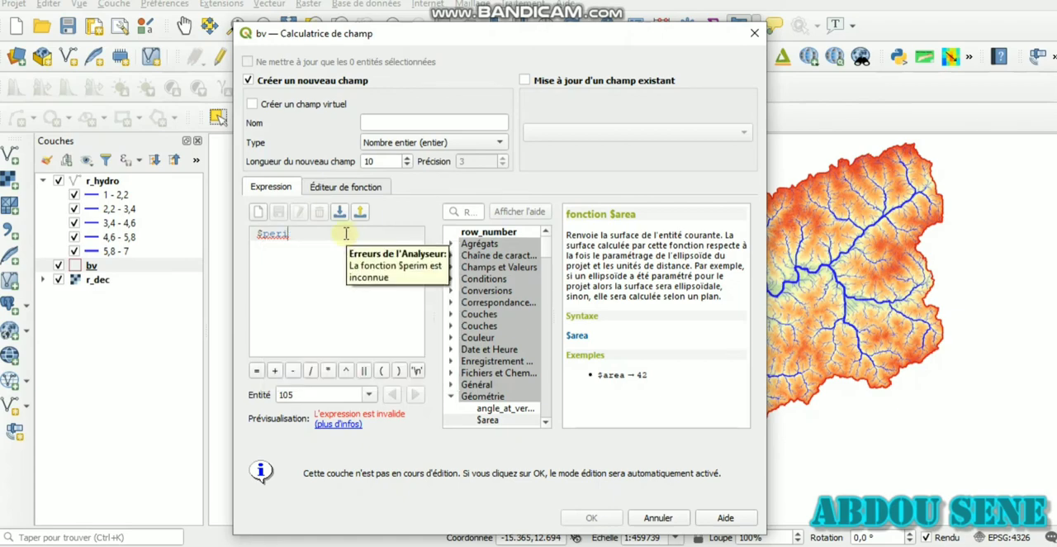
# Step: Filter the function list by $ and preview the $geometry and $length expressions, clearing each one
pyautogui.click(468, 211)
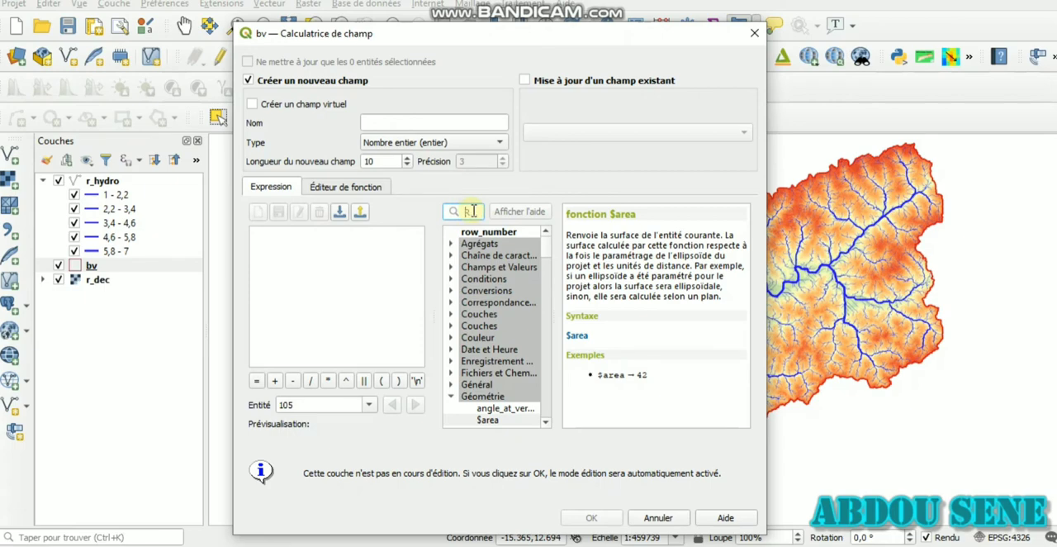
pyautogui.write('$')
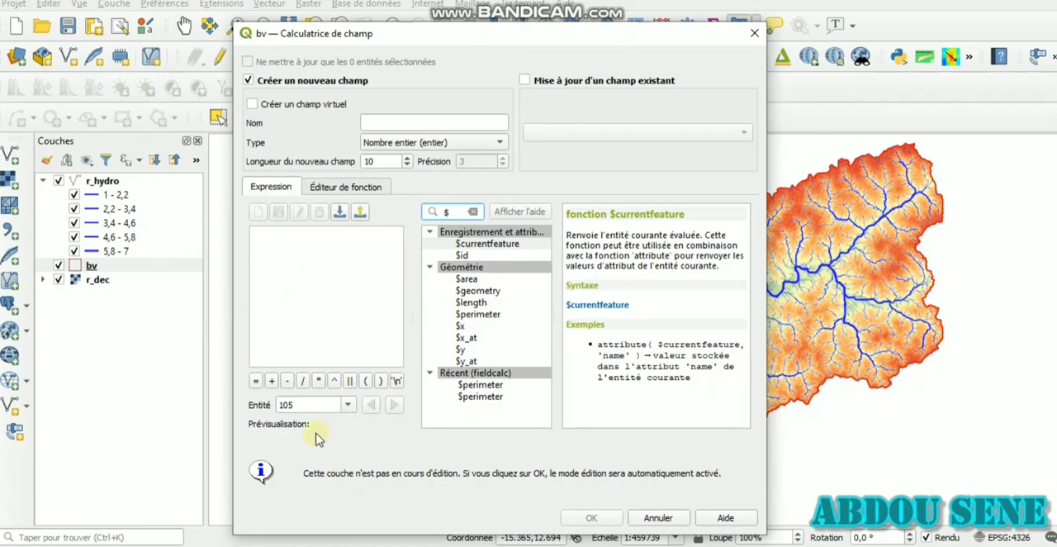
pyautogui.doubleClick(484, 293)
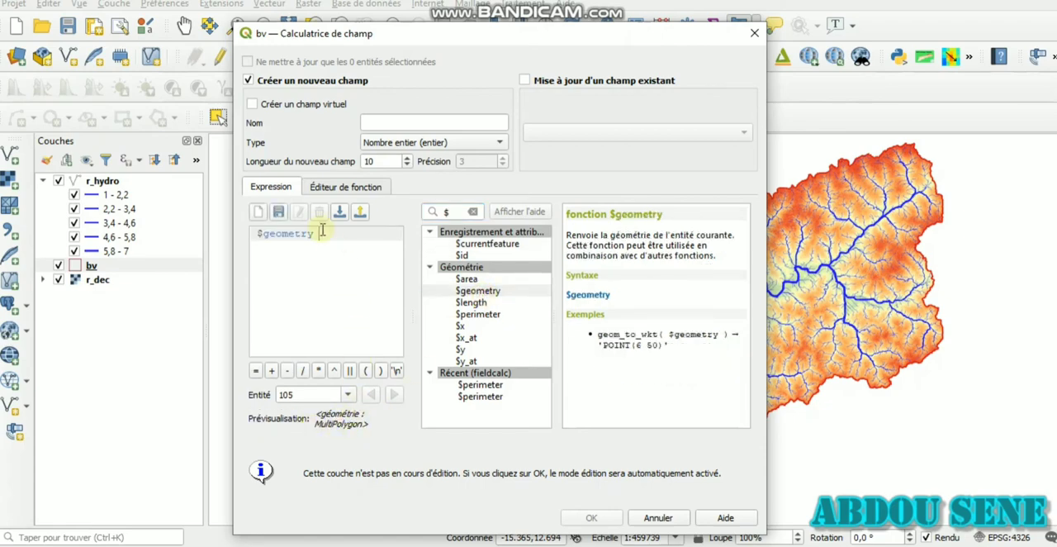
pyautogui.moveTo(322, 233); pyautogui.dragTo(253, 234)
pyautogui.press('Delete')
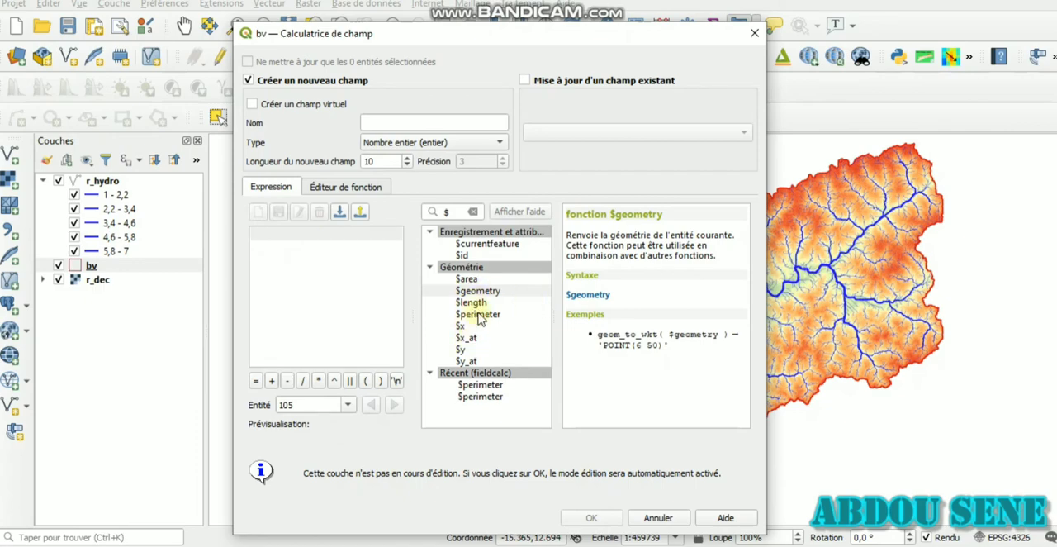
pyautogui.doubleClick(471, 302)
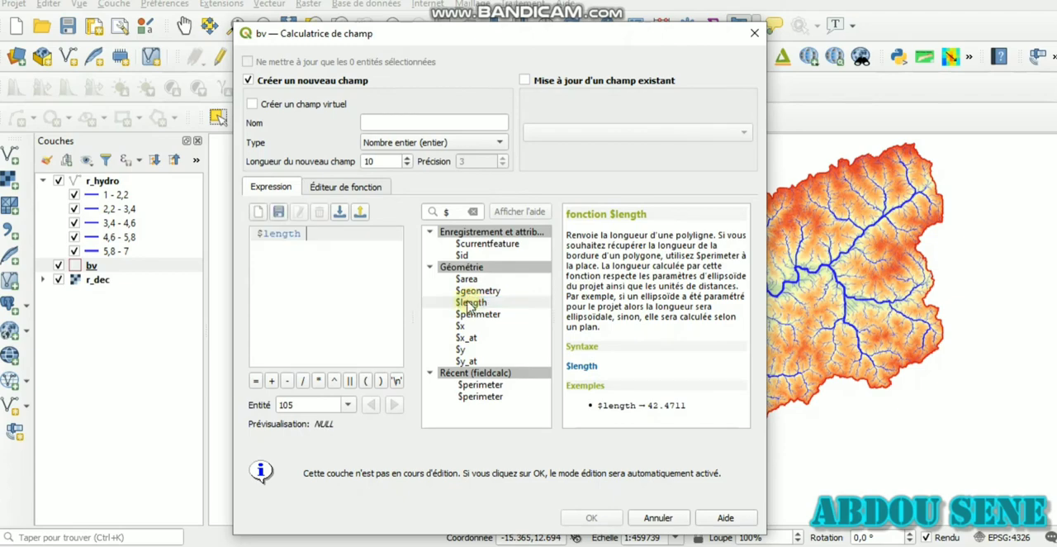
pyautogui.moveTo(352, 234); pyautogui.dragTo(243, 233)
pyautogui.press('BackSpace')
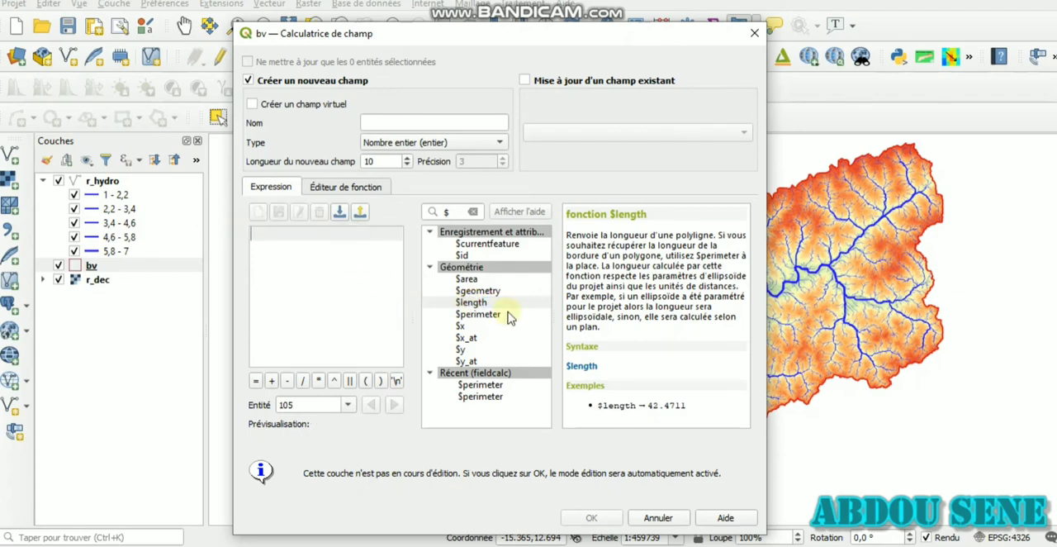
# Step: Insert the $perimeter function as the expression to preview the basin's perimeter
pyautogui.click(487, 316)
pyautogui.doubleClick(489, 315)
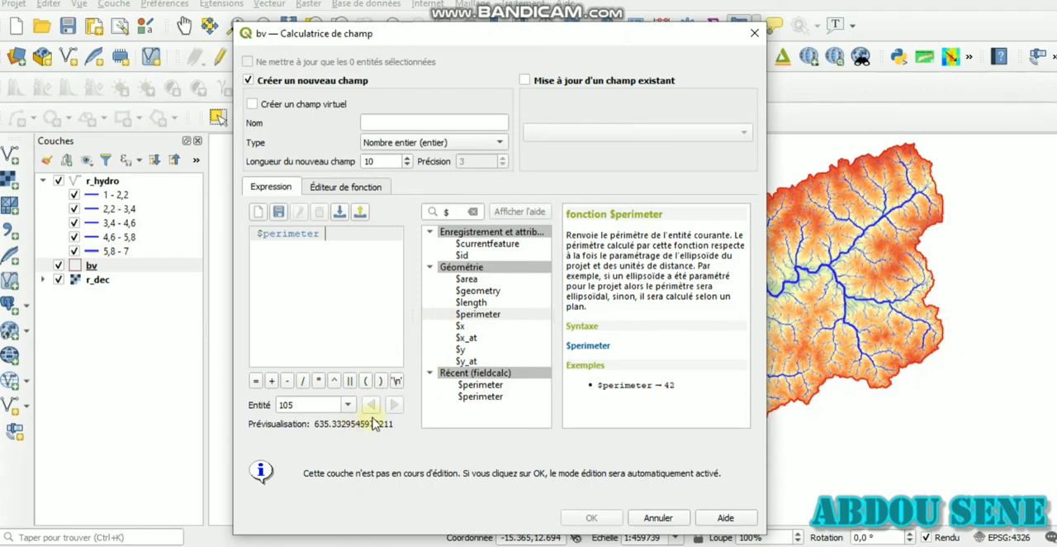
# Step: Replace the $perimeter expression with the start of the compactness formula, 0.28* $perimeter
pyautogui.moveTo(327, 234); pyautogui.dragTo(250, 234)
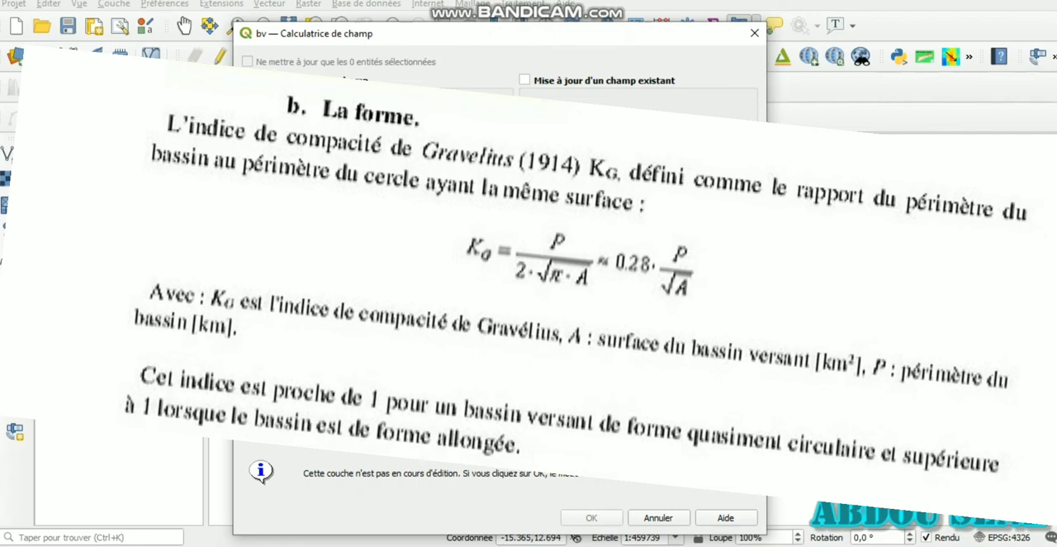
pyautogui.write('0')
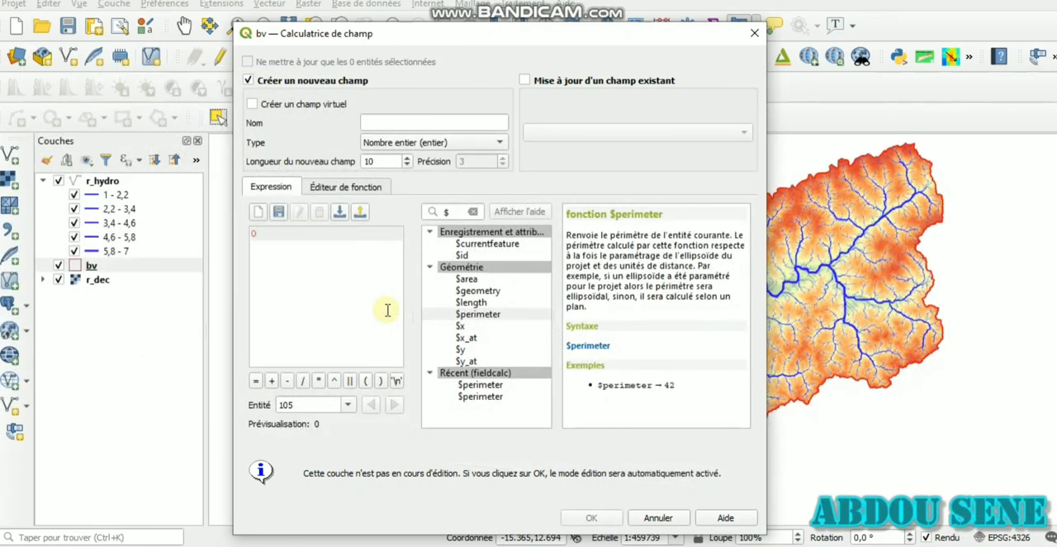
pyautogui.write('.28*')
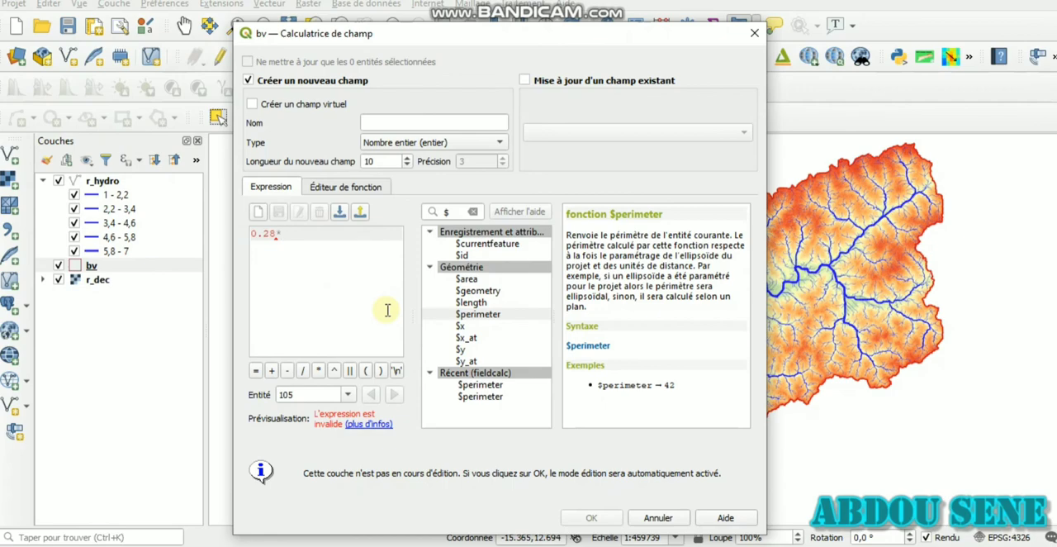
pyautogui.write('$')
pyautogui.press('BackSpace')
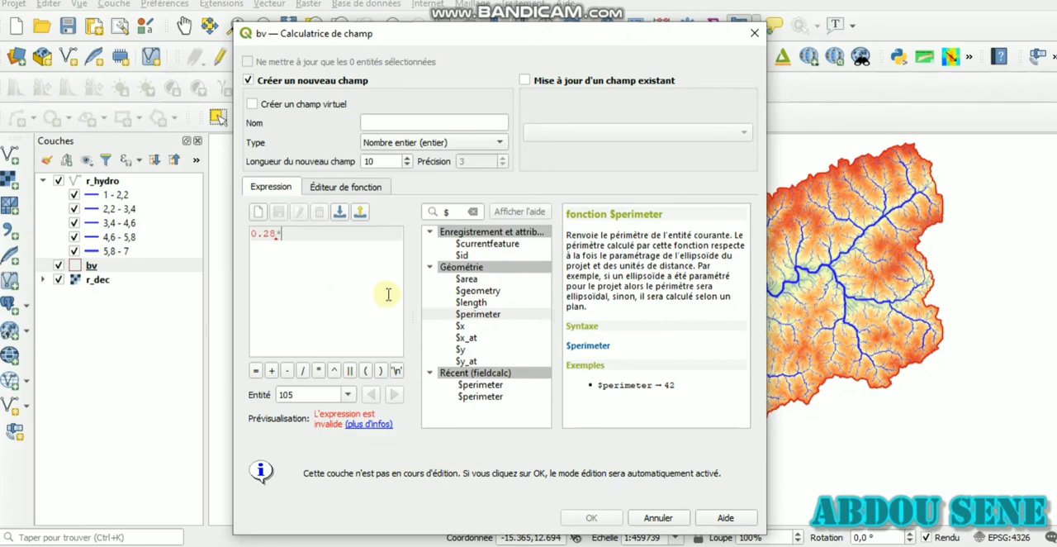
pyautogui.doubleClick(502, 317)
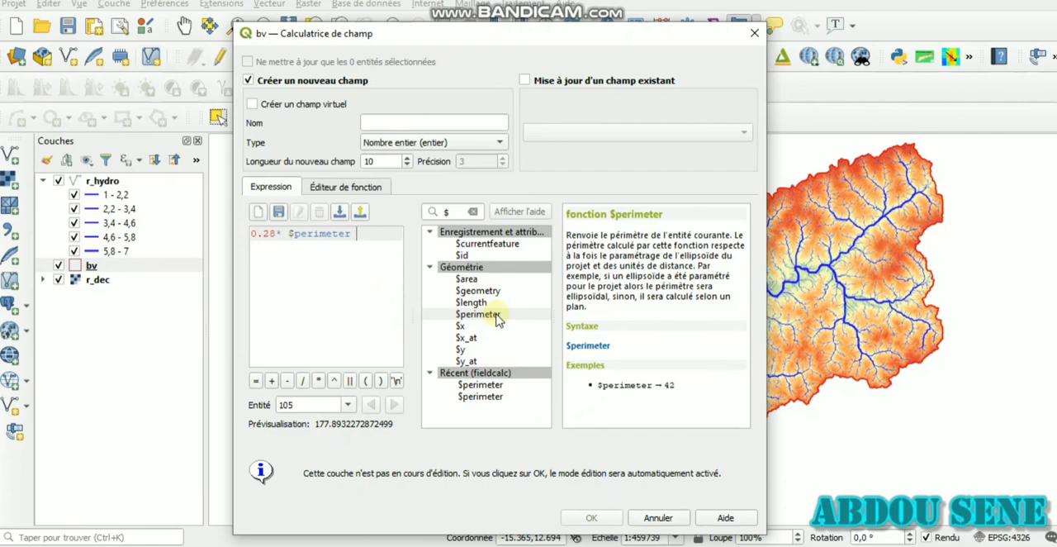
# Step: Add a division by a square root to the formula, using the sqrt function from the Math group
pyautogui.write('/')
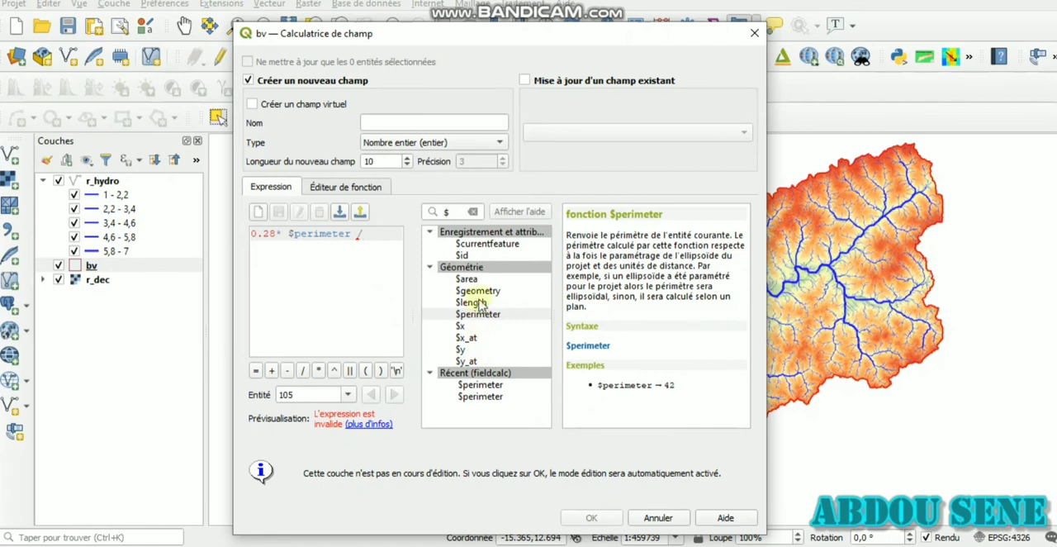
pyautogui.click(432, 232)
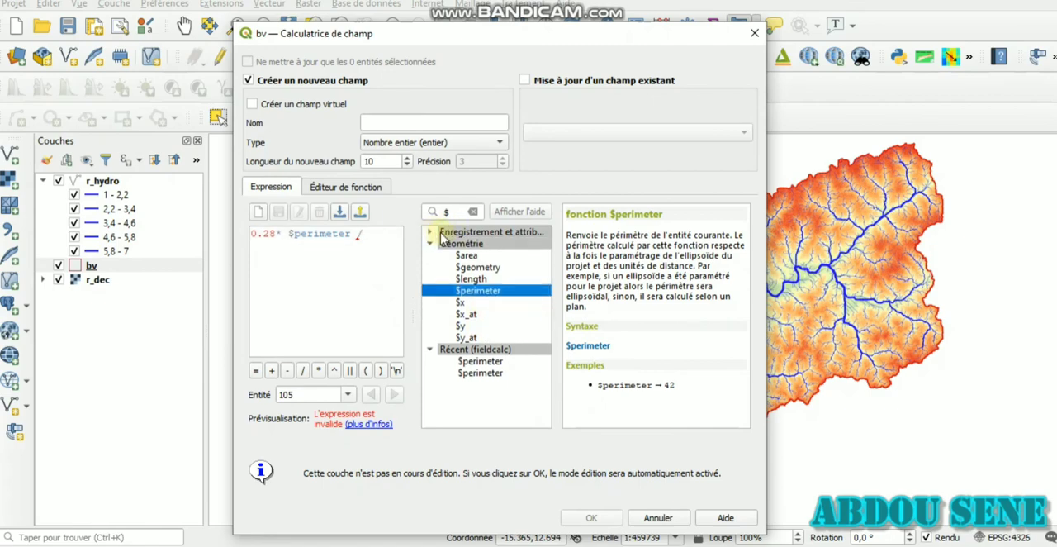
pyautogui.click(430, 240)
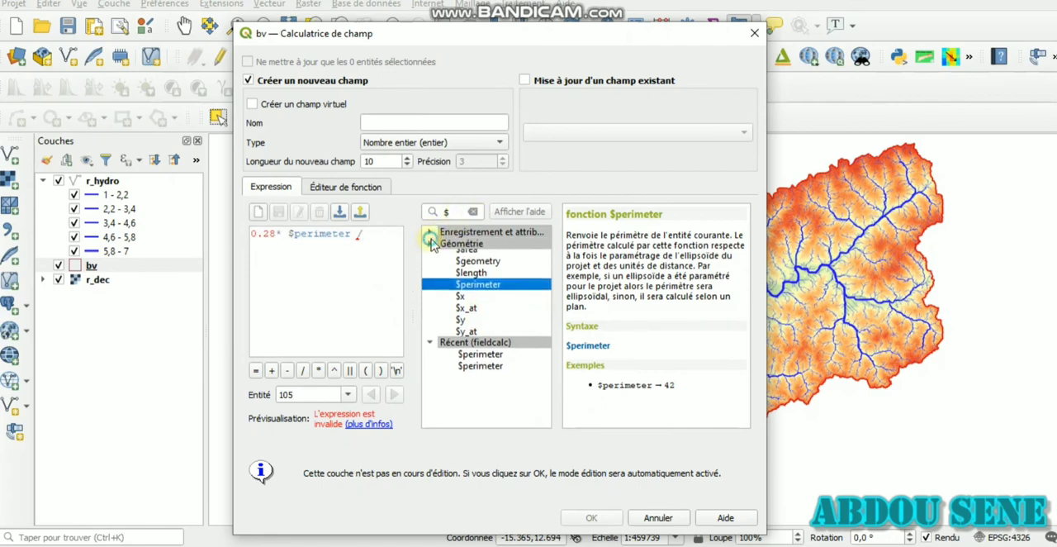
pyautogui.click(475, 212)
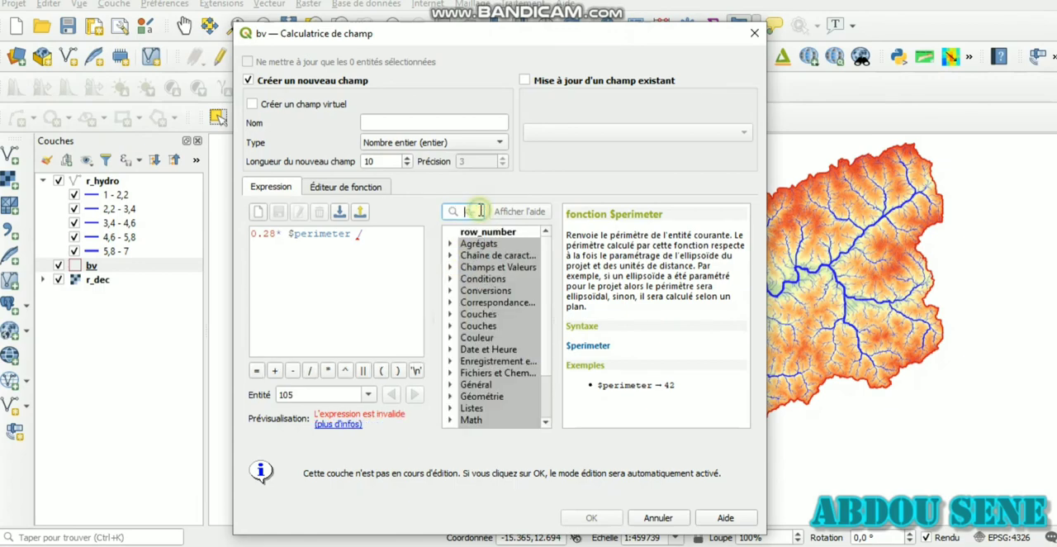
pyautogui.scroll(-2, 464, 403)
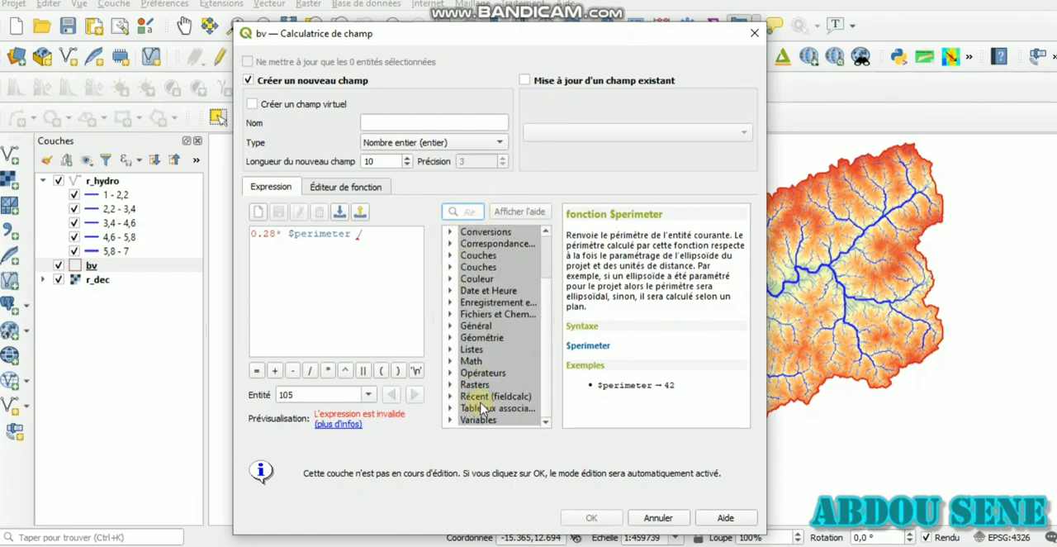
pyautogui.click(451, 361)
pyautogui.scroll(-5, 452, 364)
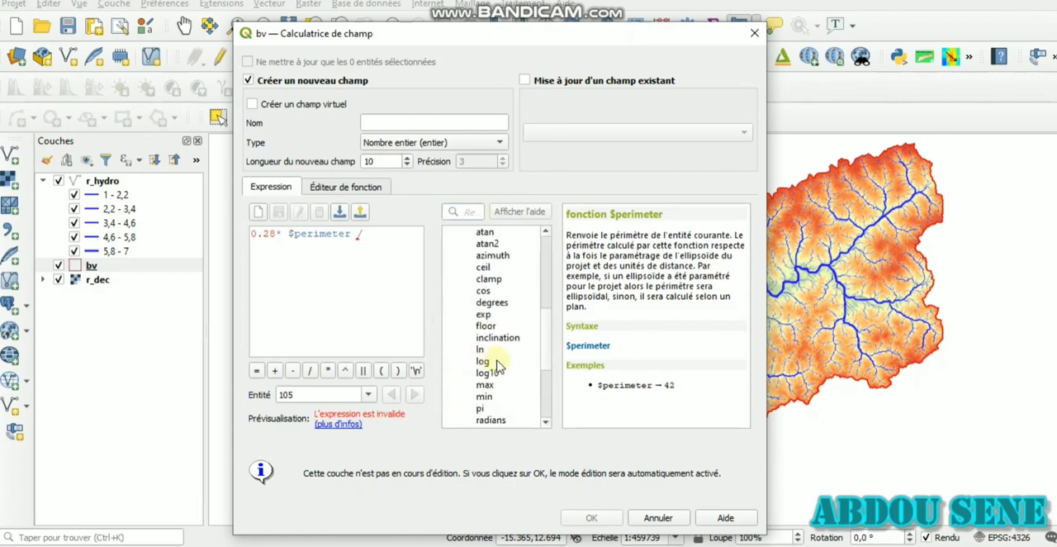
pyautogui.scroll(-4, 496, 367)
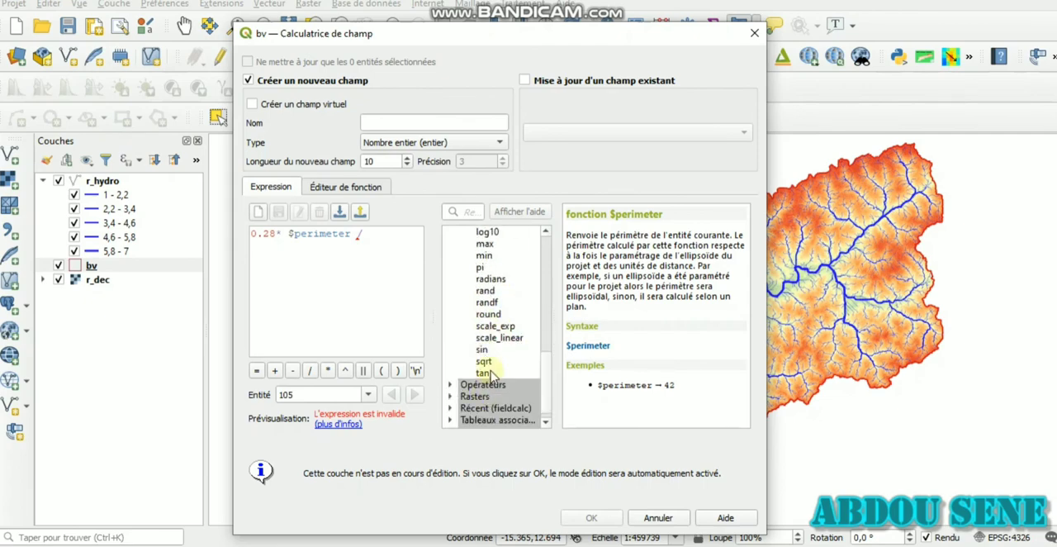
pyautogui.doubleClick(484, 361)
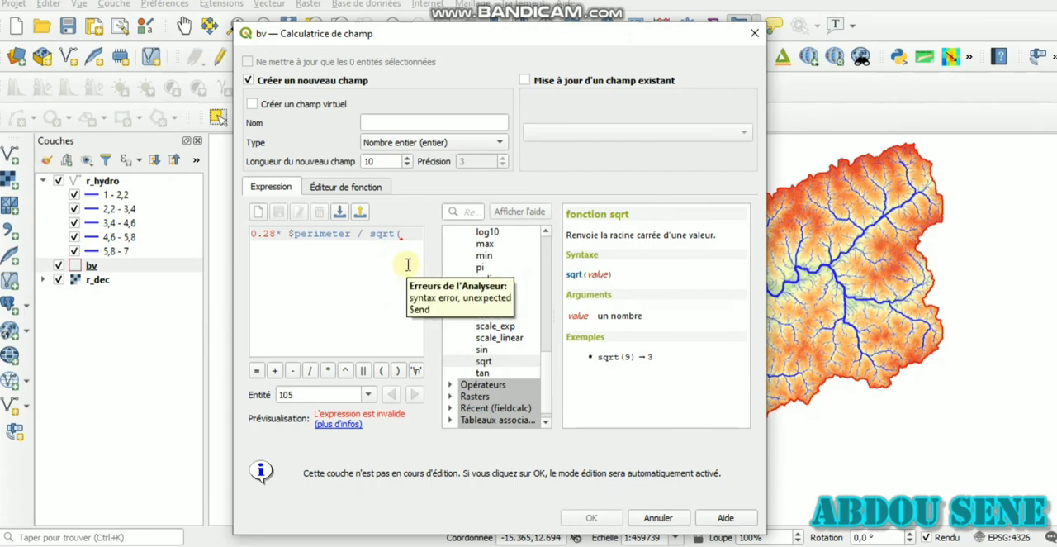
# Step: Filter the functions by $, insert $area as the square root's argument, close the parenthesis and check the preview value
pyautogui.click(477, 213)
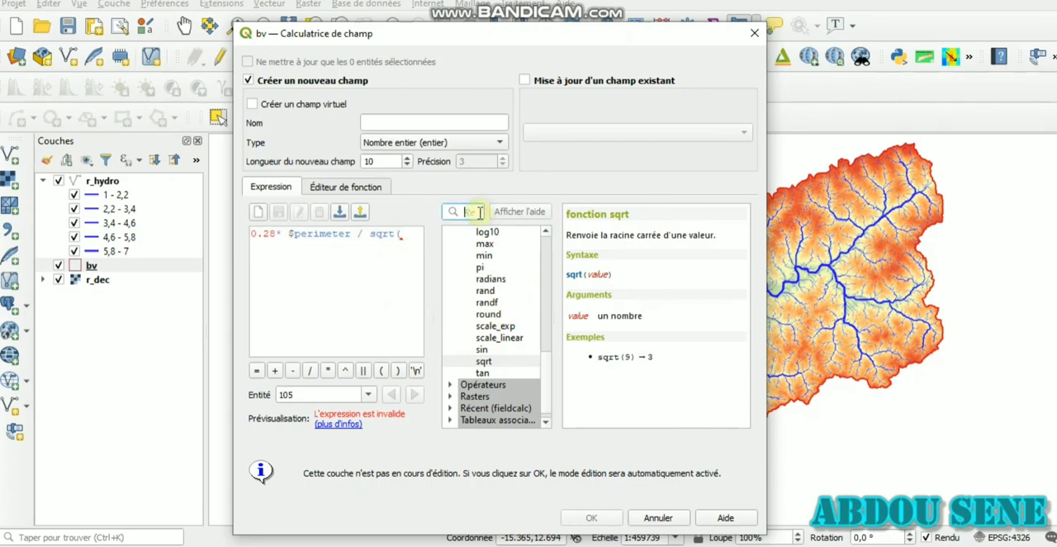
pyautogui.write('$')
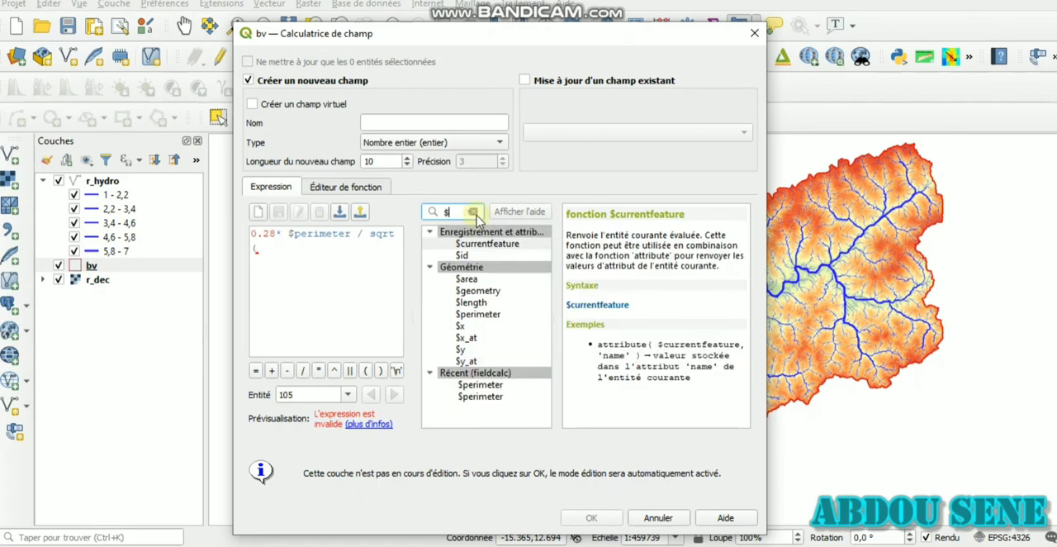
pyautogui.doubleClick(470, 280)
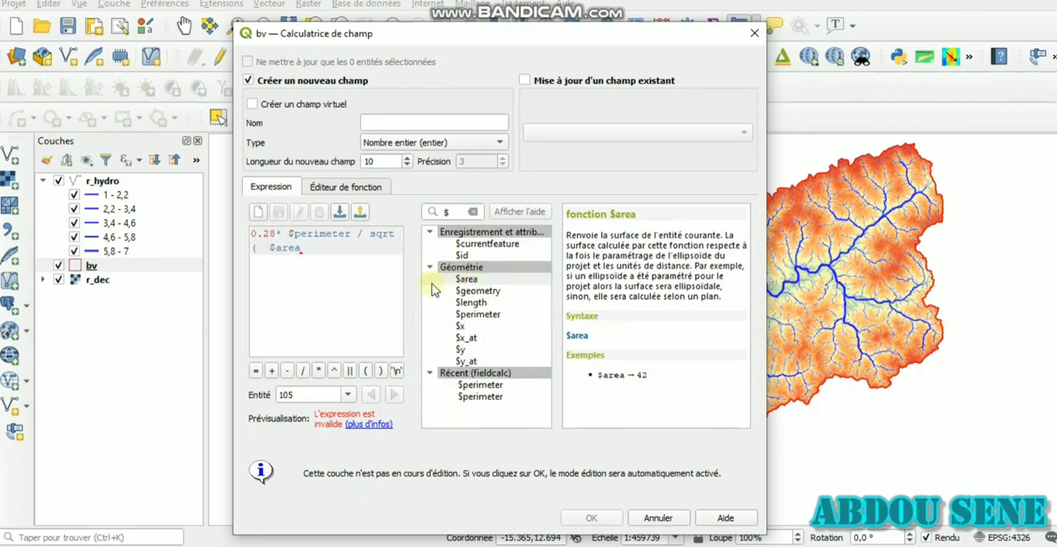
pyautogui.click(380, 371)
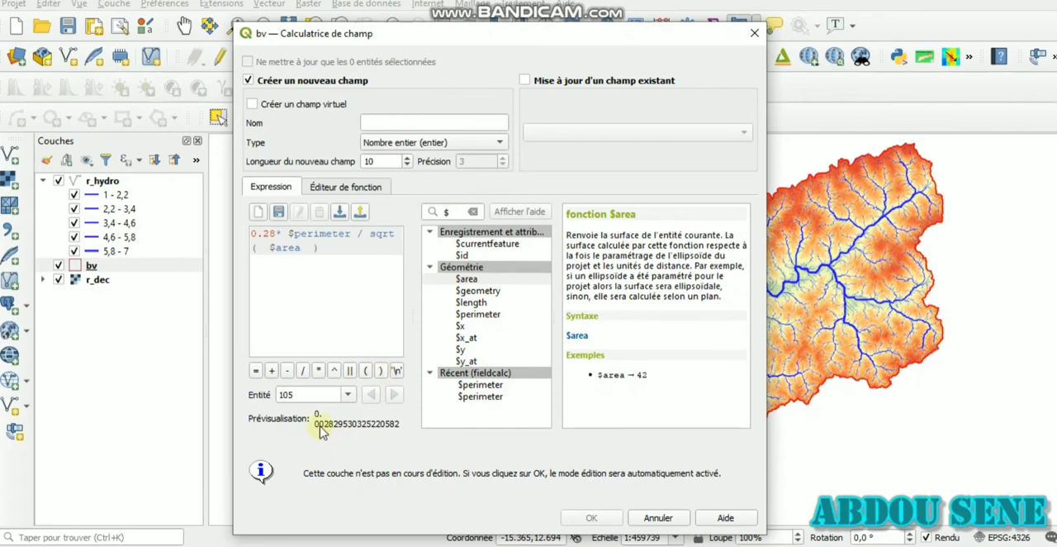
pyautogui.moveTo(315, 426); pyautogui.dragTo(389, 436)
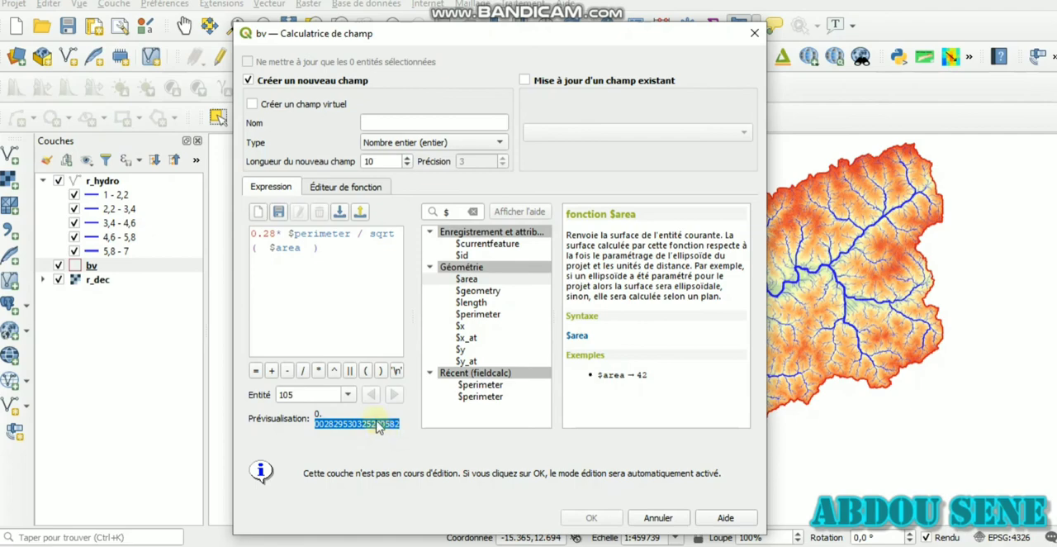
pyautogui.click(382, 431)
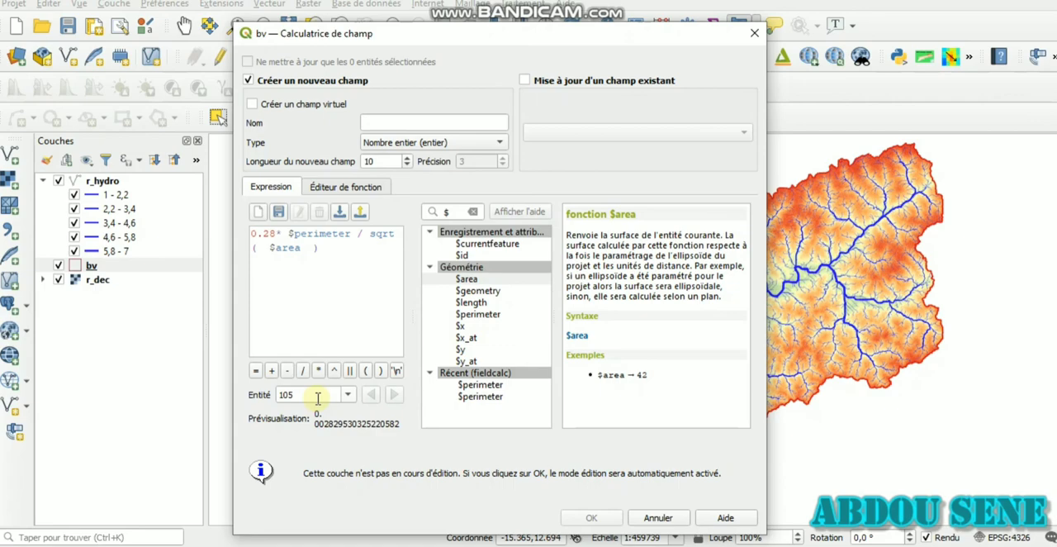
# Step: Divide $area by 1000000 inside the square root to convert the area to square kilometres
pyautogui.click(305, 247)
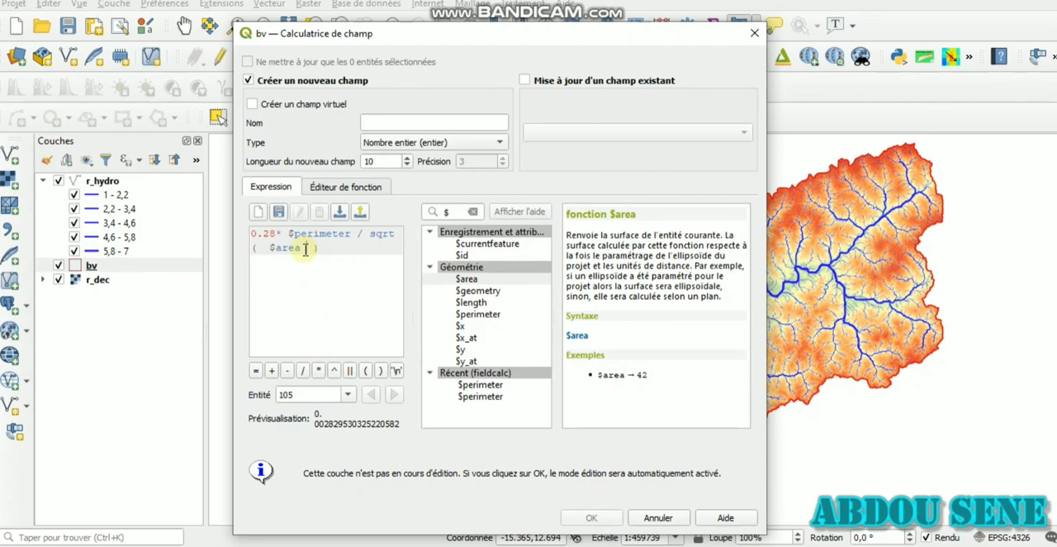
pyautogui.write('/100')
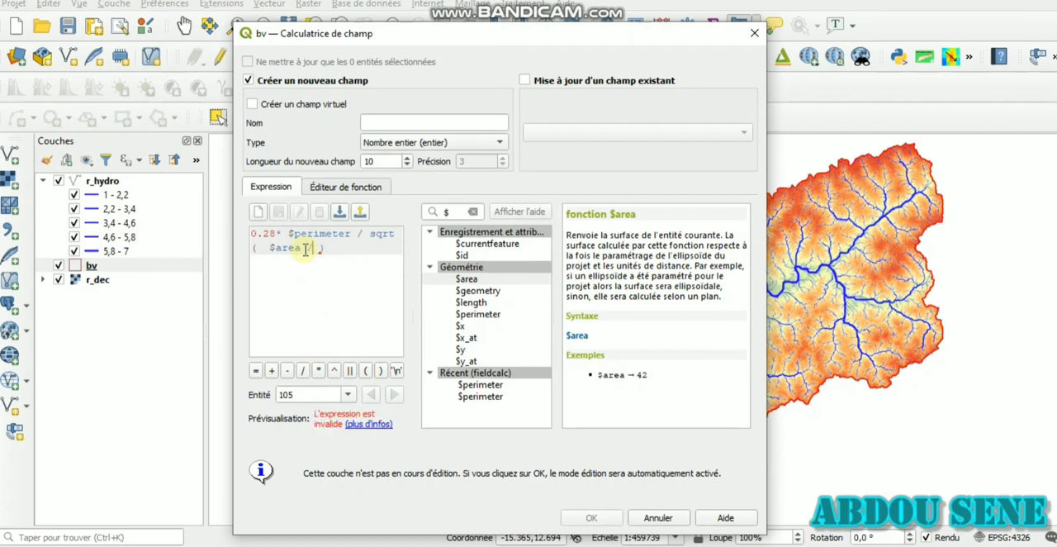
pyautogui.write('000')
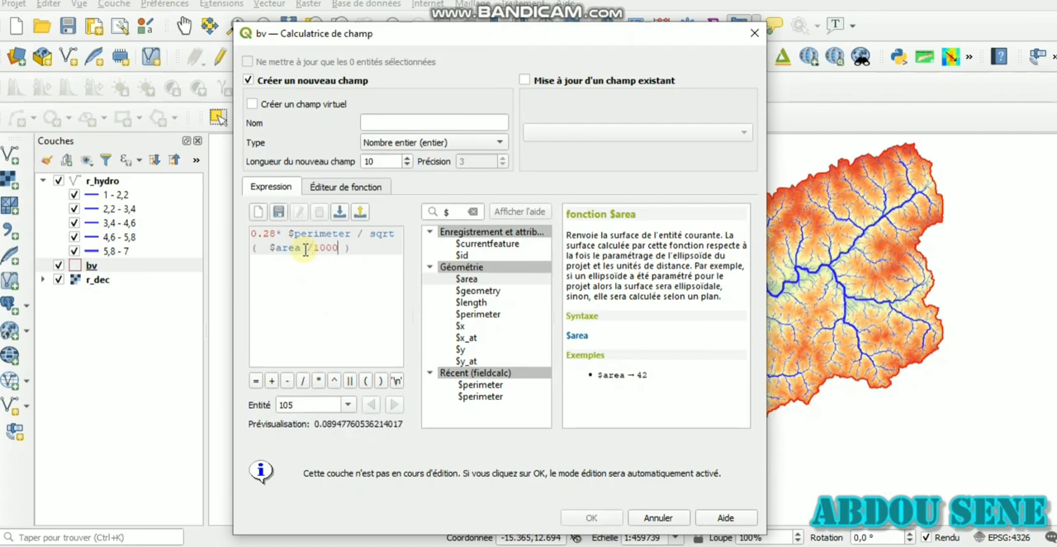
pyautogui.write('0')
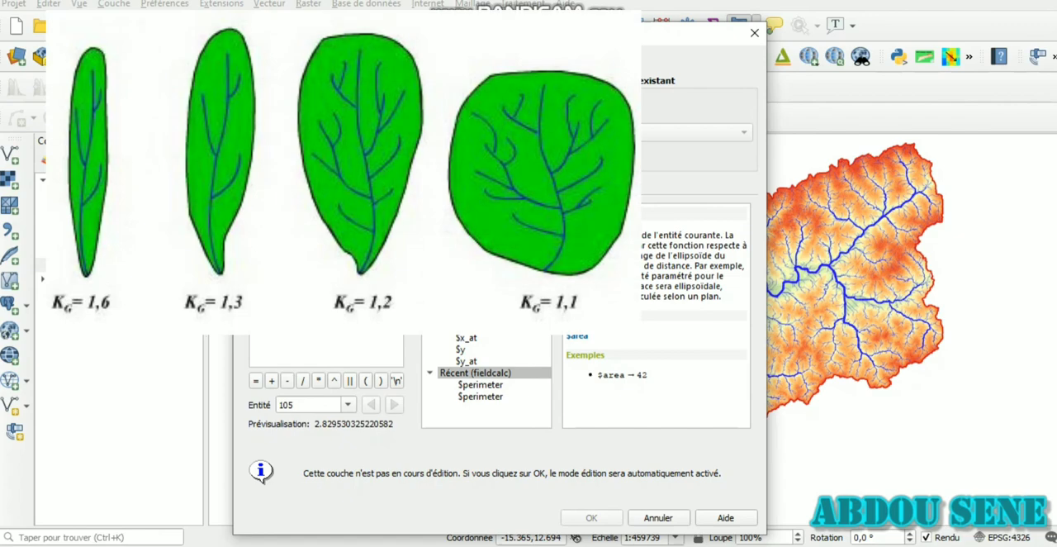
# Step: Move the field calculator aside to examine the basin's shape on the map, and bring it back into view
pyautogui.moveTo(488, 35); pyautogui.dragTo(6, 48)
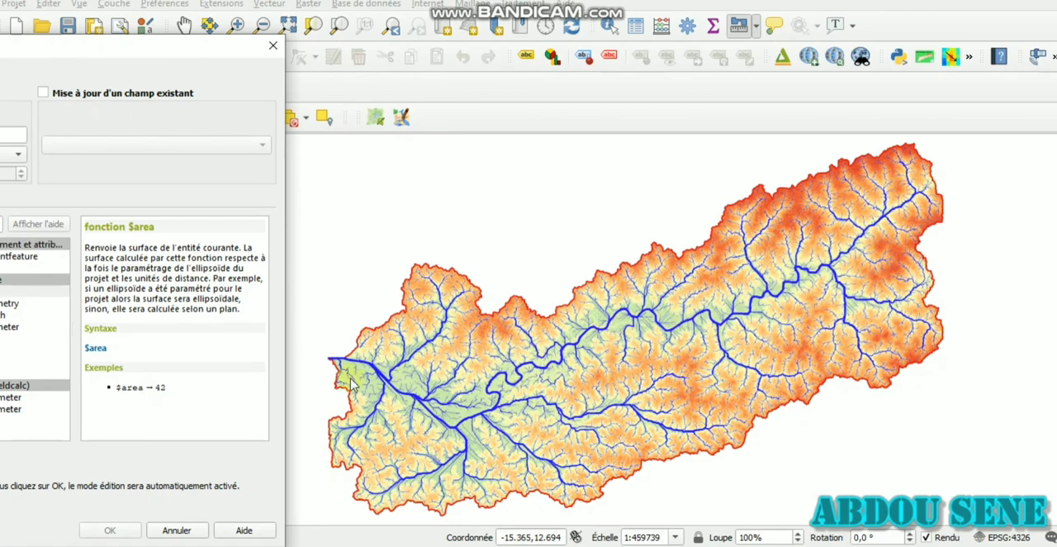
pyautogui.moveTo(157, 51); pyautogui.dragTo(532, 21)
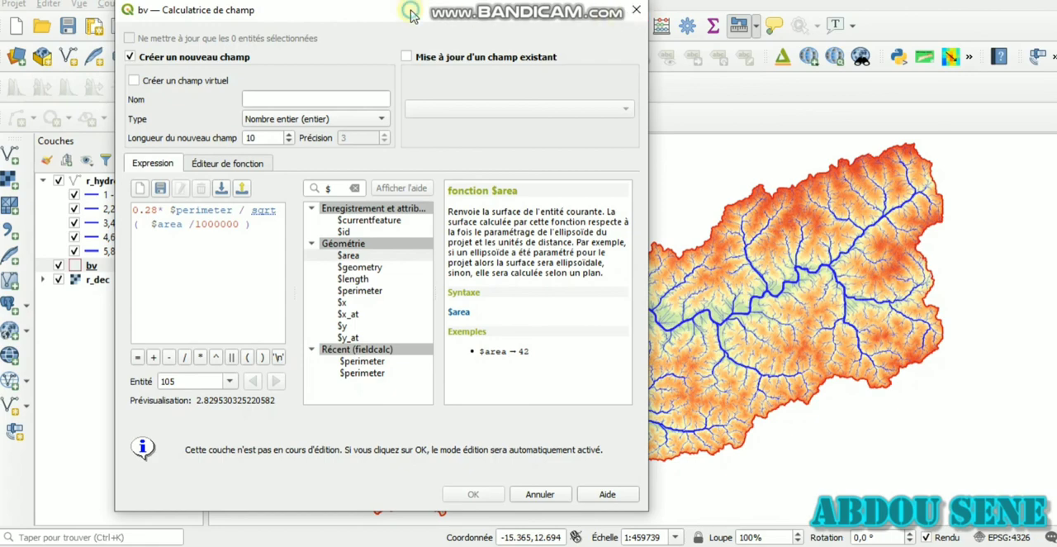
pyautogui.moveTo(413, 15); pyautogui.dragTo(458, 24)
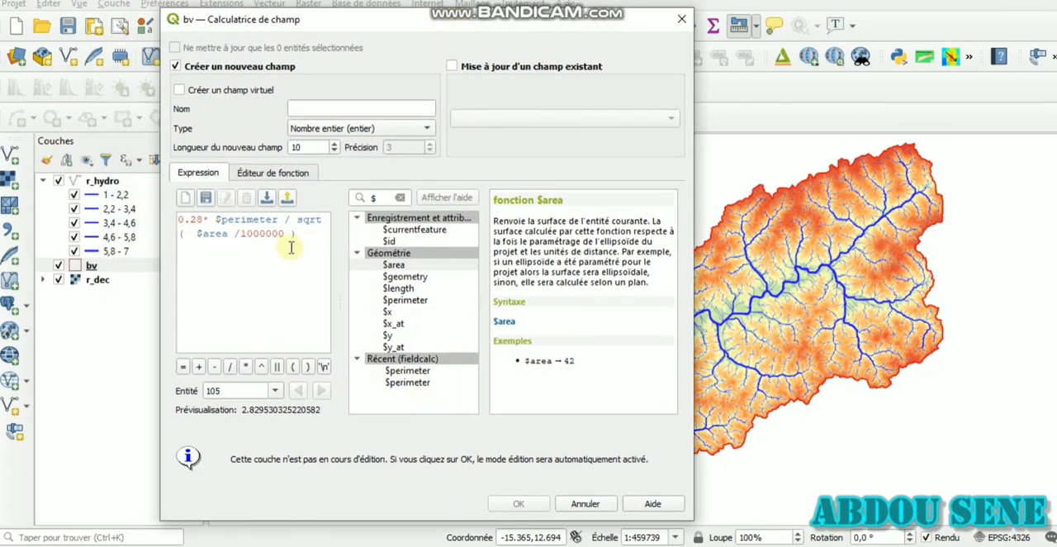